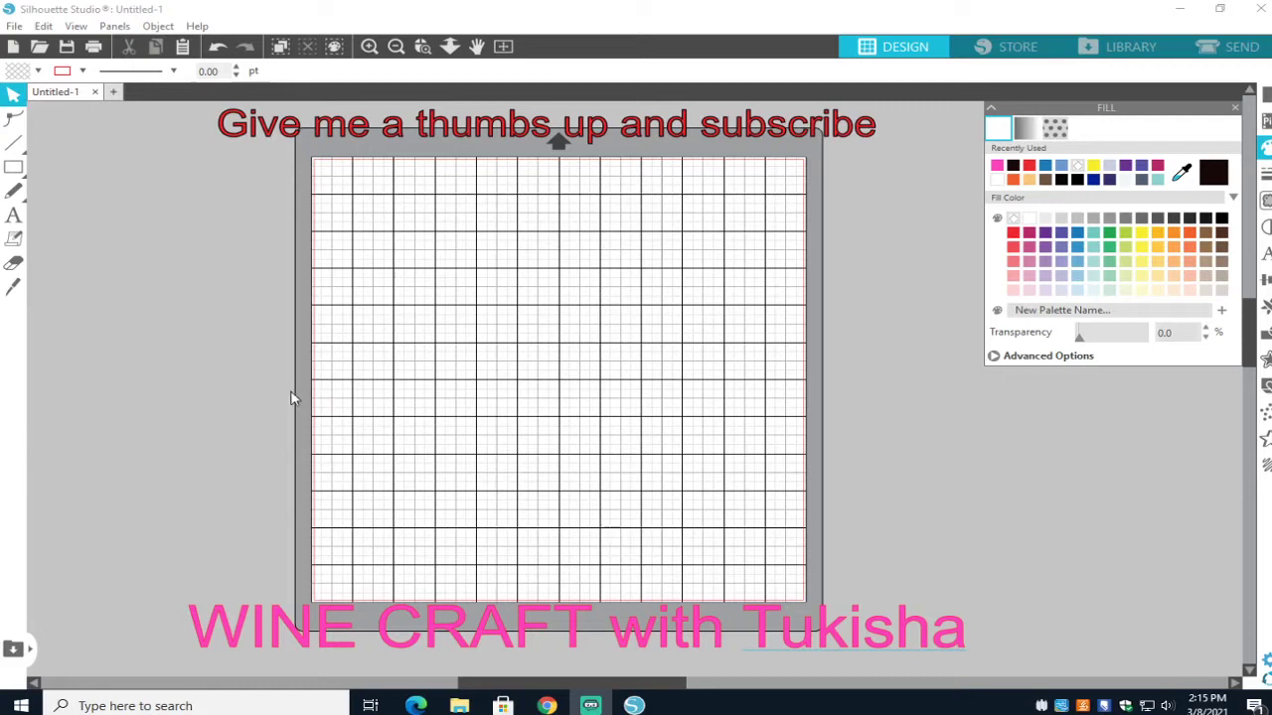
# Add a text box on the mat reading 2021
pyautogui.click(14, 216)
pyautogui.click(349, 281)
pyautogui.write('2021')
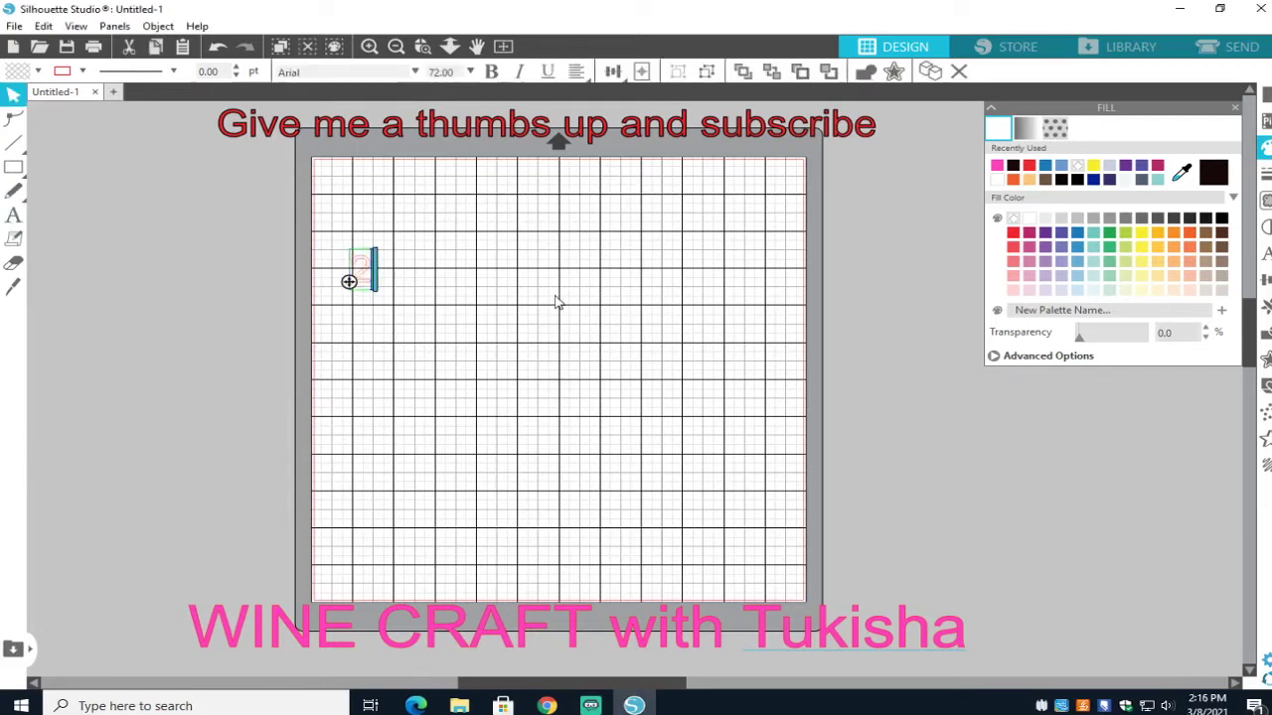
pyautogui.click(437, 310)
# Enlarge the 2021 text to about 11.07 in wide and move it up on the mat
pyautogui.click(444, 300)
pyautogui.moveTo(449, 306); pyautogui.dragTo(786, 518)
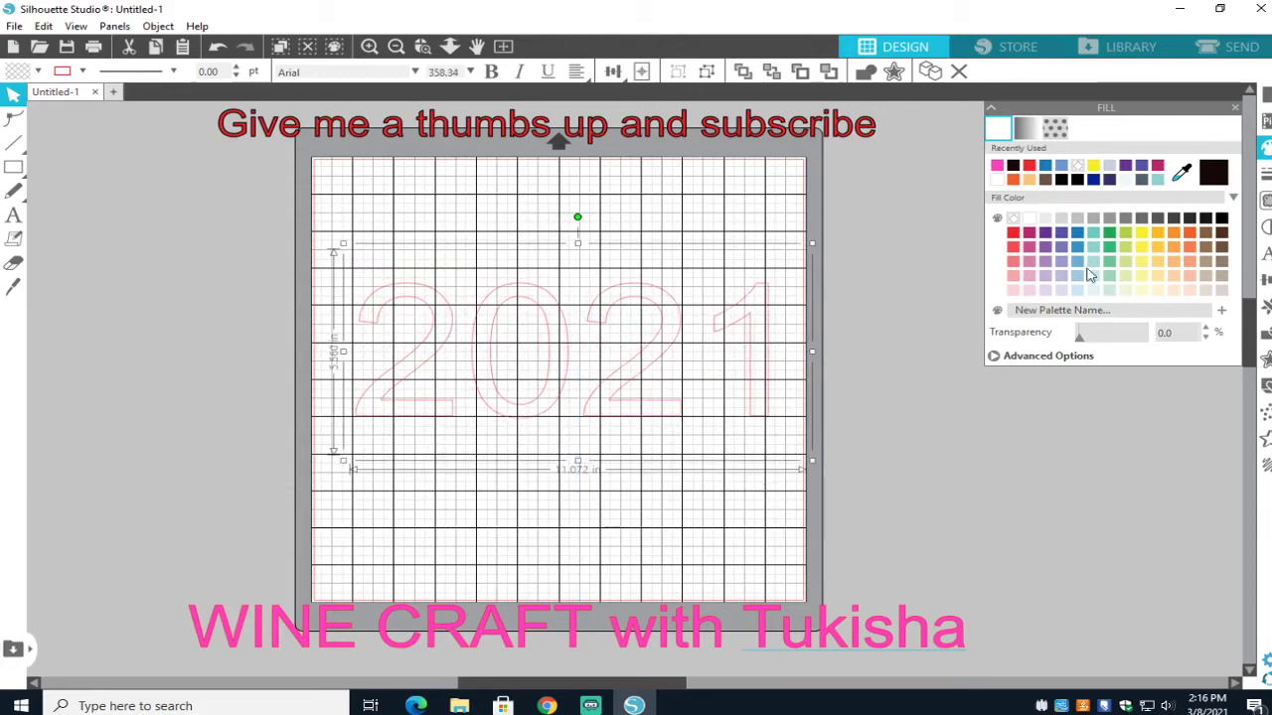
pyautogui.moveTo(675, 309); pyautogui.dragTo(667, 280)
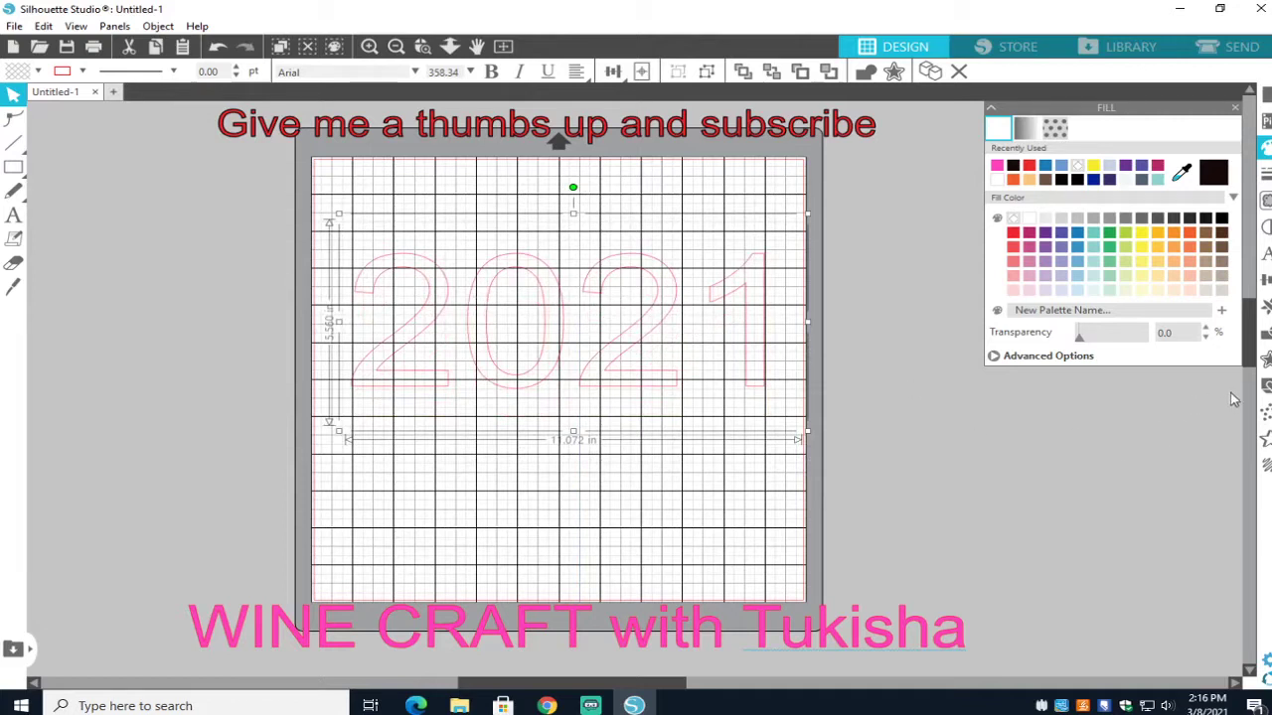
pyautogui.click(1265, 359)
# Create a rounded 0.230 in offset outline around the 2021 text
pyautogui.click(1041, 152)
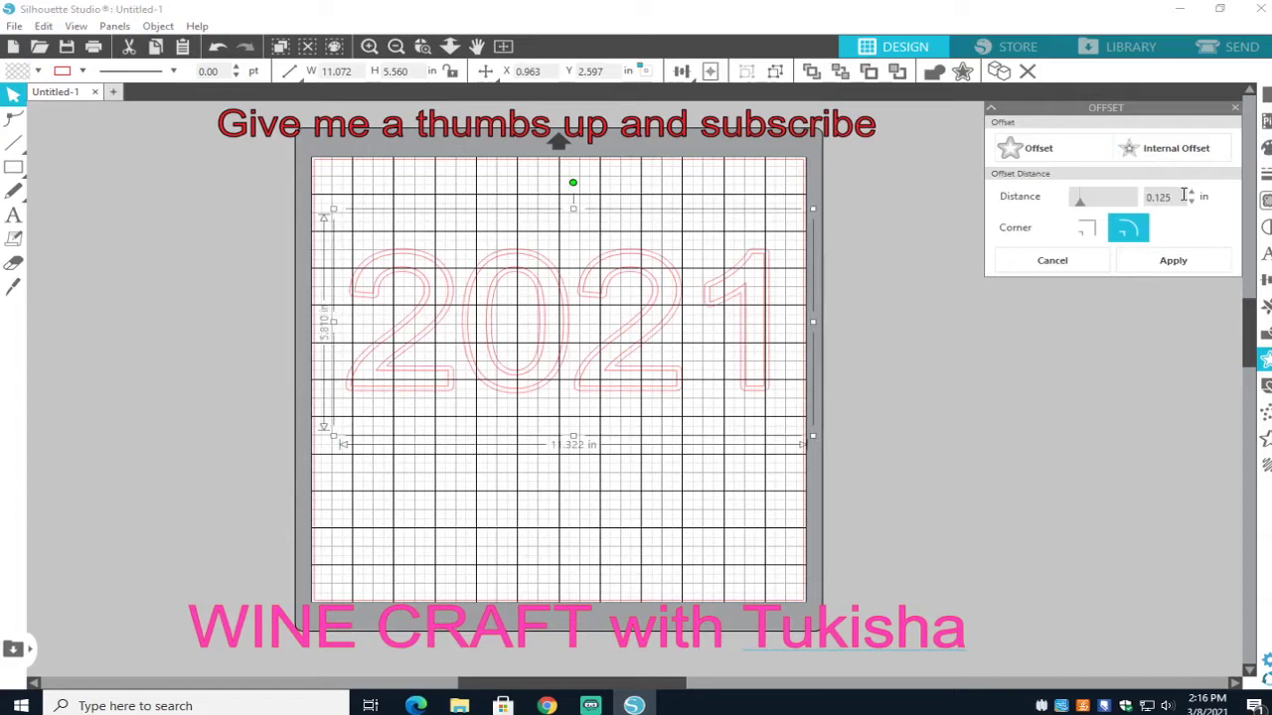
pyautogui.click(1192, 191)
pyautogui.click(1192, 192)
pyautogui.click(1192, 192)
pyautogui.click(1193, 192)
pyautogui.click(1192, 191)
pyautogui.click(1192, 191)
pyautogui.click(1192, 192)
pyautogui.click(1192, 192)
pyautogui.click(1192, 192)
pyautogui.click(1192, 192)
pyautogui.click(1192, 191)
pyautogui.click(1192, 192)
pyautogui.click(1192, 192)
pyautogui.click(1192, 192)
pyautogui.click(1193, 192)
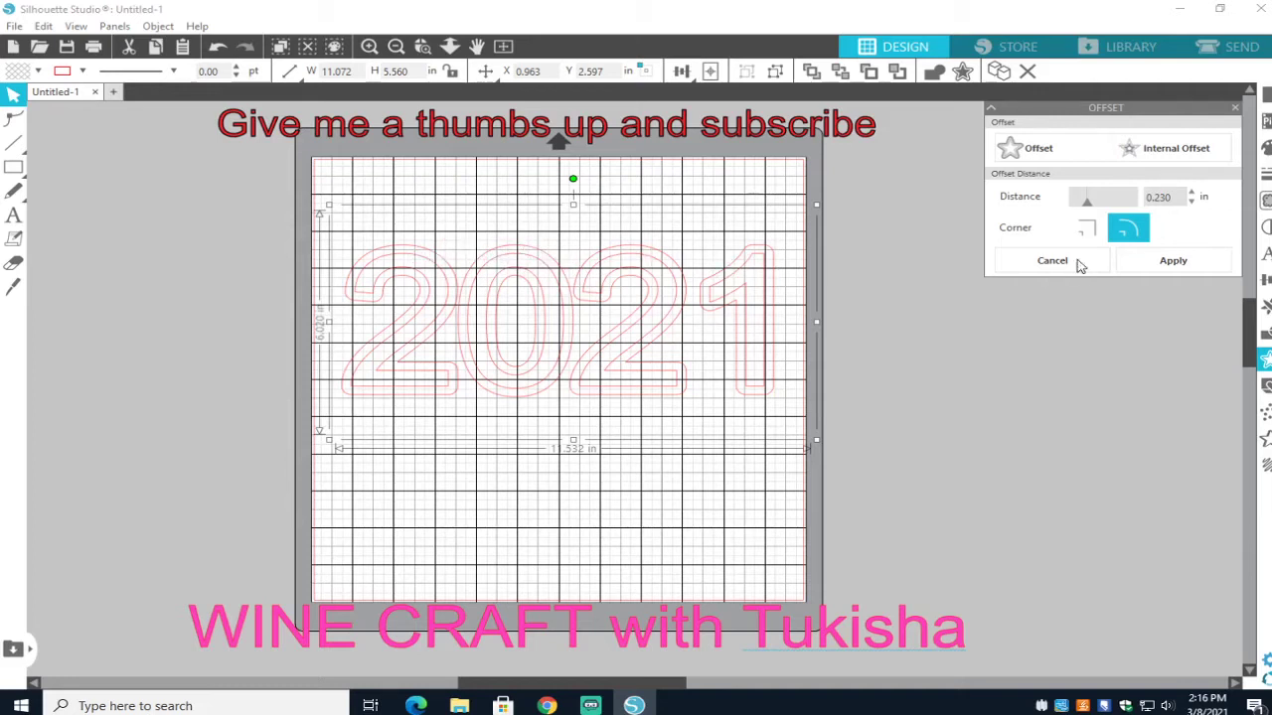
pyautogui.click(1168, 263)
# Move the original thin 2021 lettering aside and delete it
pyautogui.click(908, 312)
pyautogui.moveTo(696, 298); pyautogui.dragTo(1130, 361)
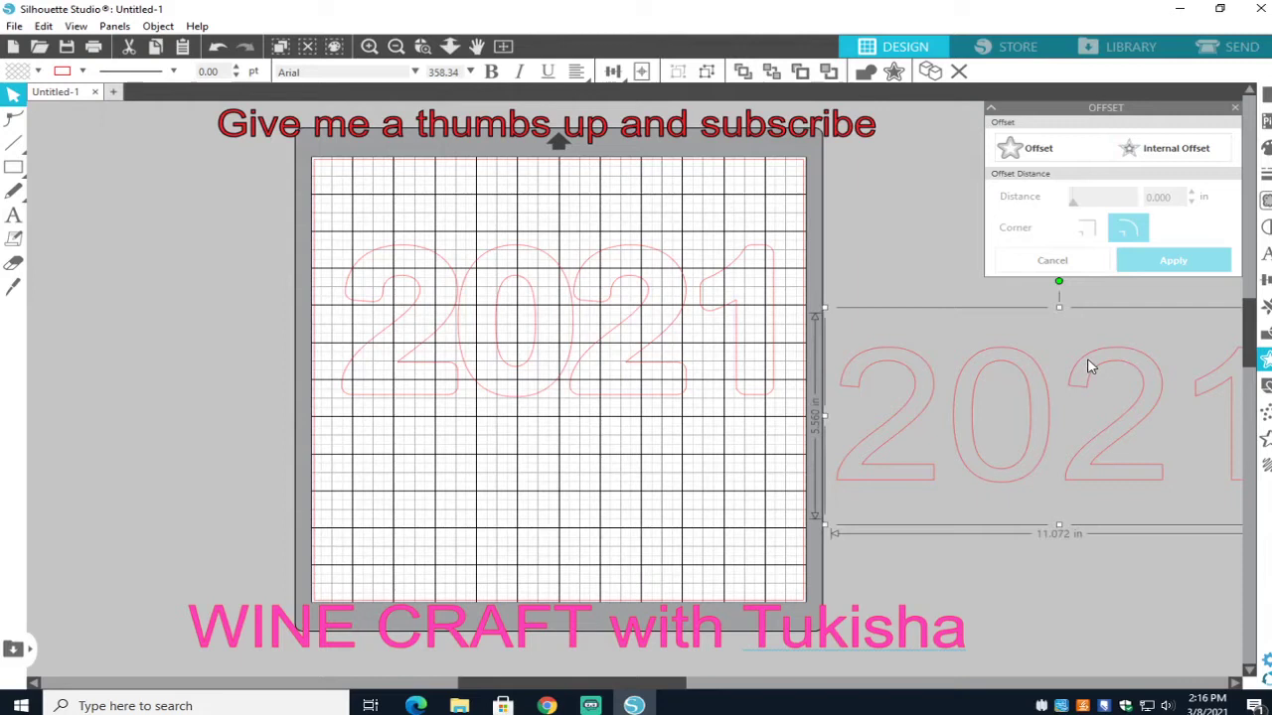
pyautogui.press('Delete')
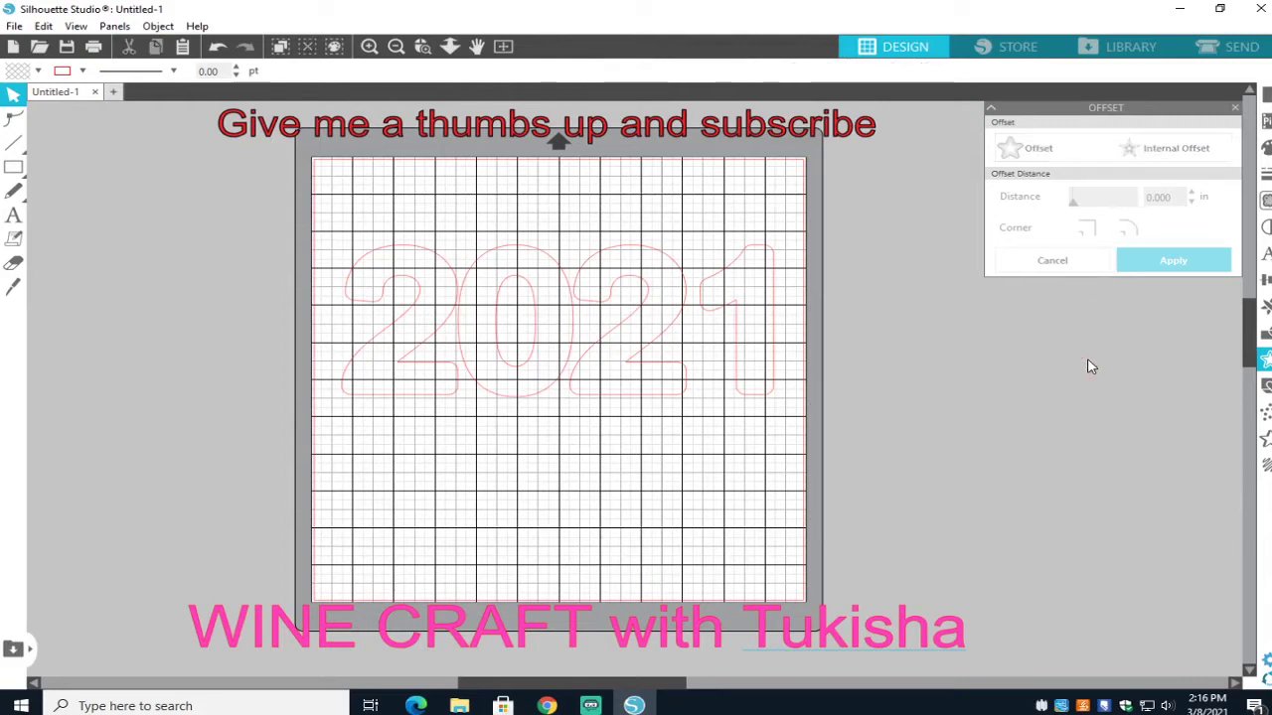
pyautogui.click(767, 403)
pyautogui.click(666, 404)
pyautogui.click(596, 394)
pyautogui.click(517, 402)
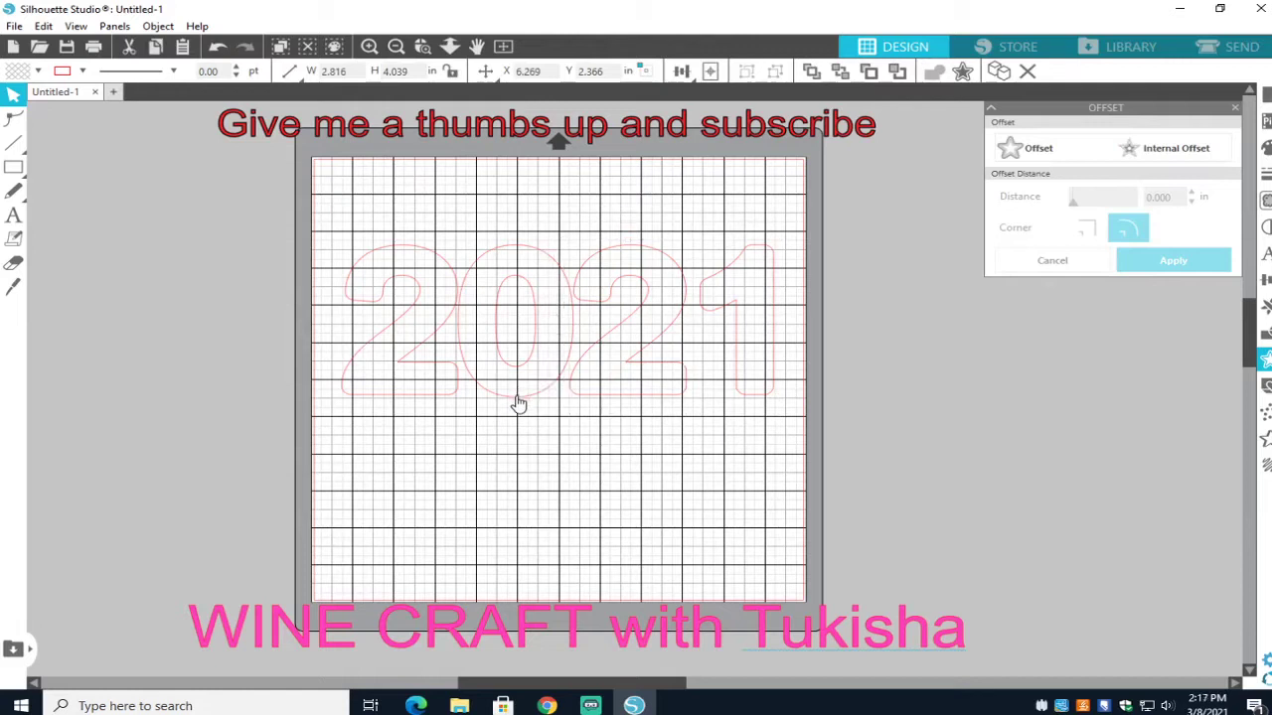
pyautogui.click(418, 404)
pyautogui.click(418, 404)
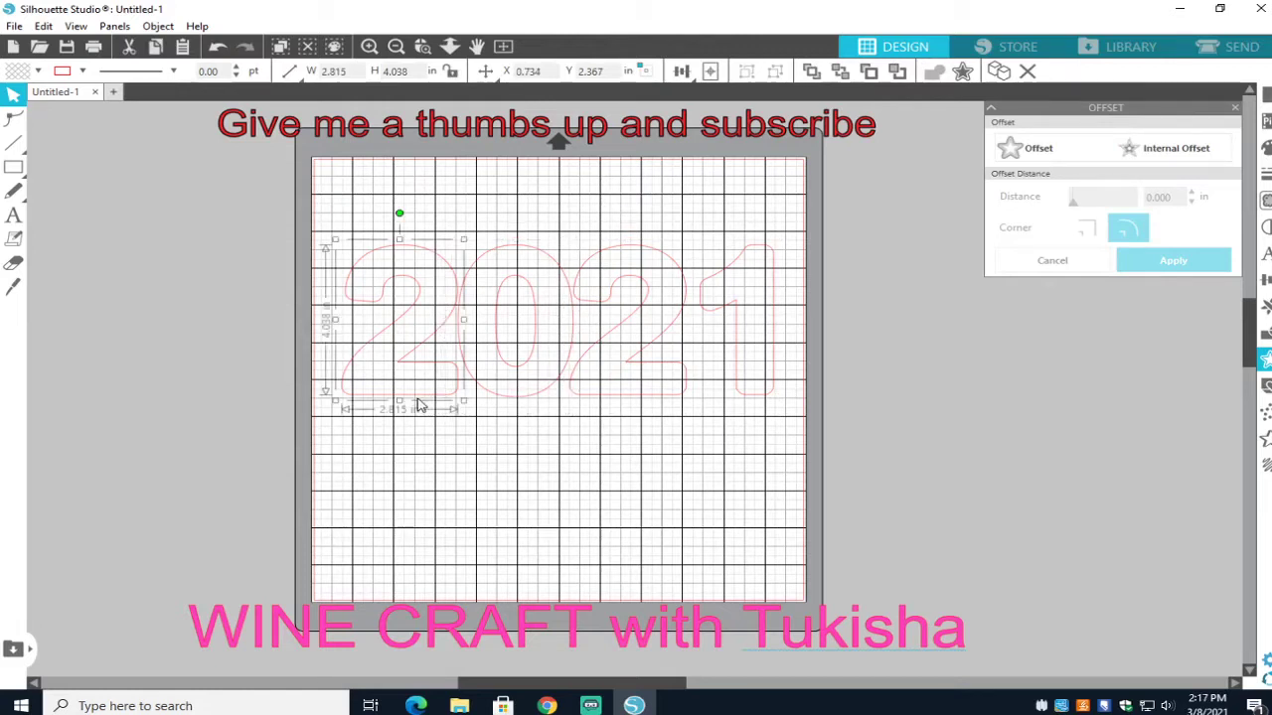
pyautogui.click(463, 443)
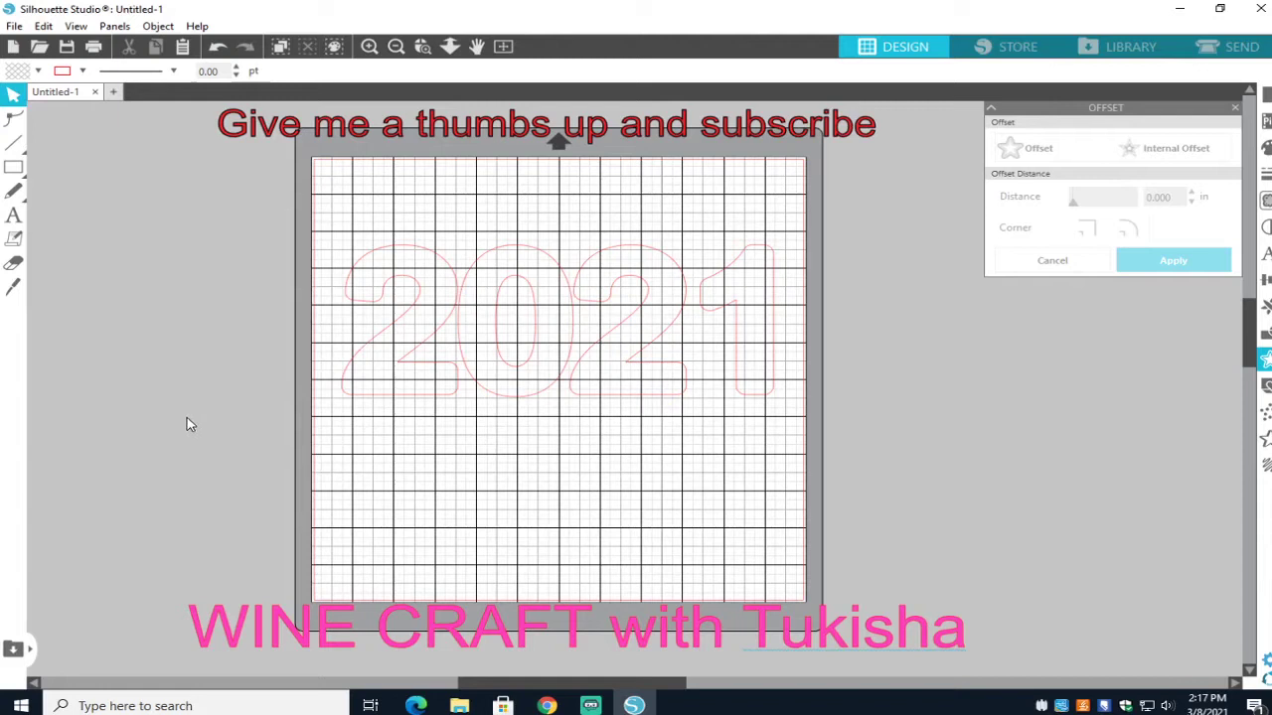
pyautogui.press('super+e')
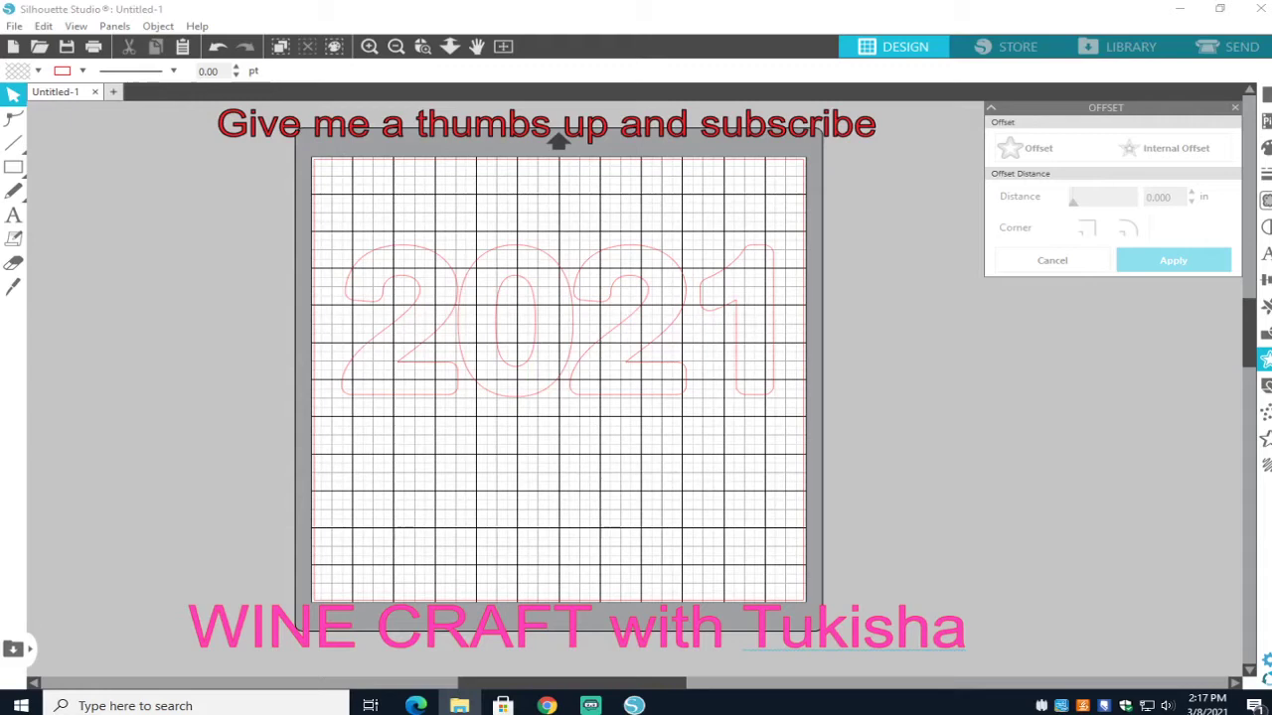
# Drop a different baby photo into the first 2, the 0, the second 2 and the 1
pyautogui.moveTo(5, 298); pyautogui.dragTo(378, 322)
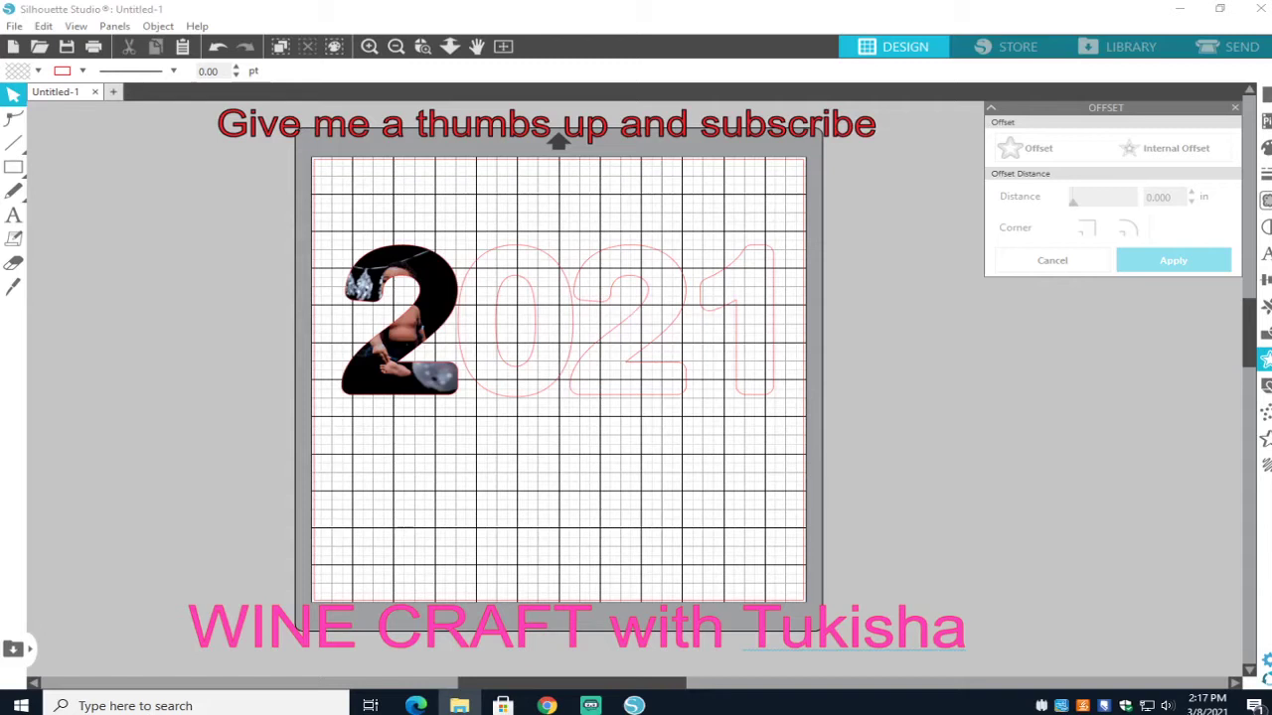
pyautogui.moveTo(0, 278); pyautogui.dragTo(502, 295)
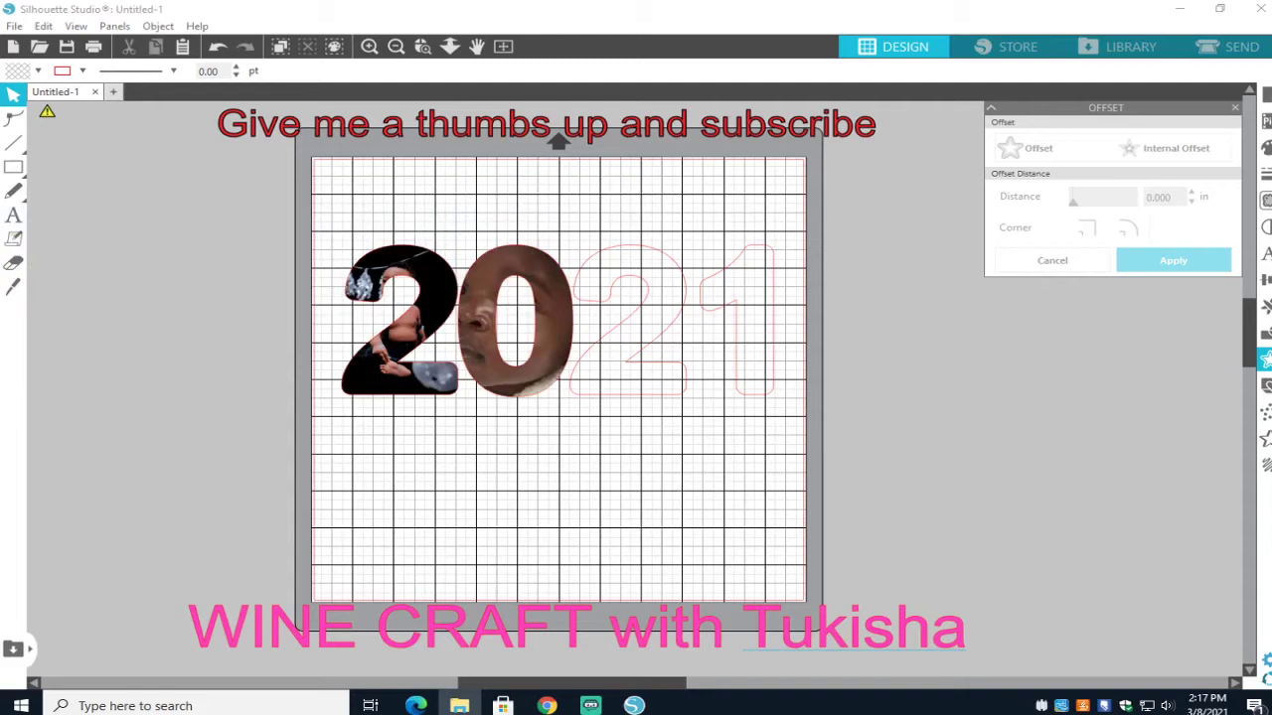
pyautogui.moveTo(0, 427); pyautogui.dragTo(657, 397)
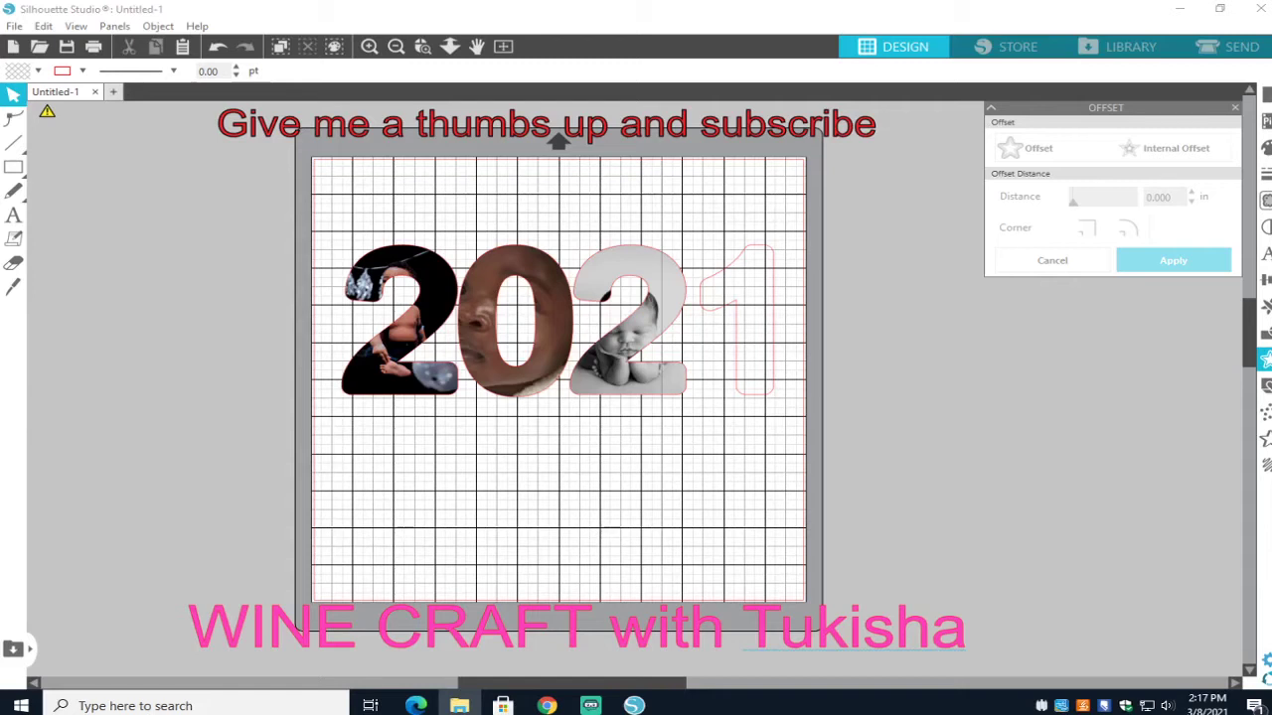
pyautogui.moveTo(0, 328); pyautogui.dragTo(740, 383)
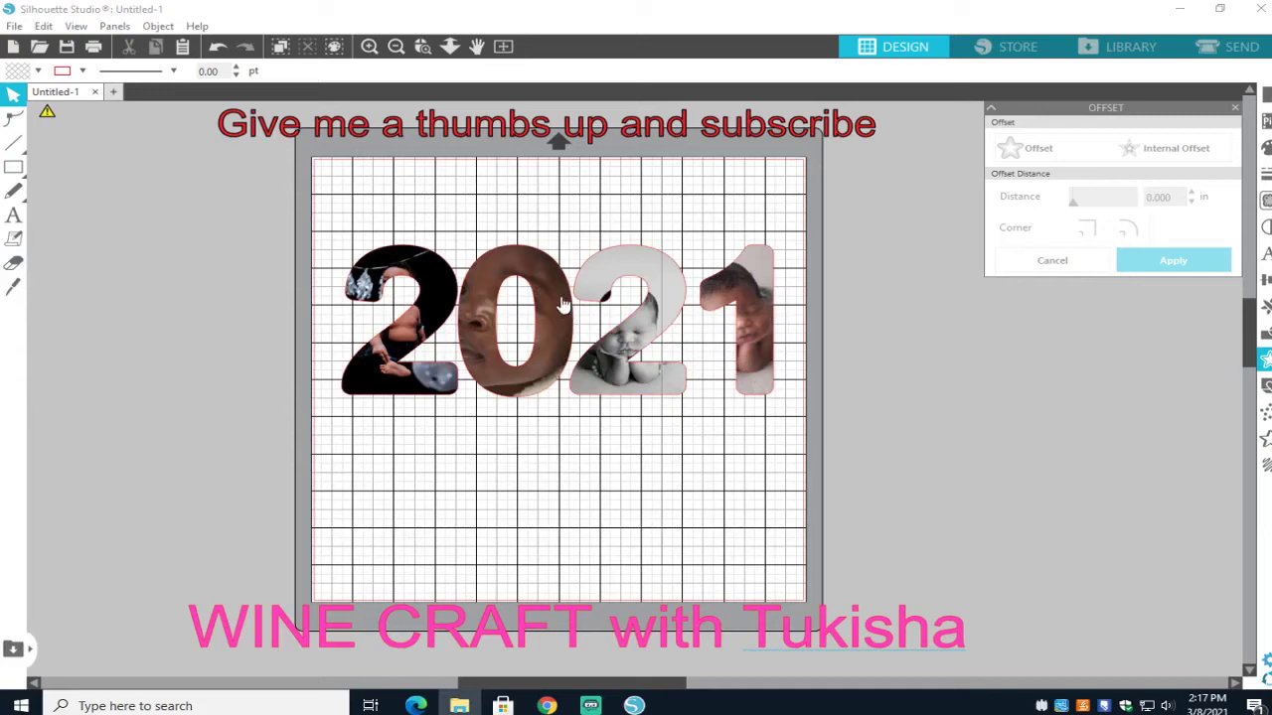
pyautogui.click(442, 316)
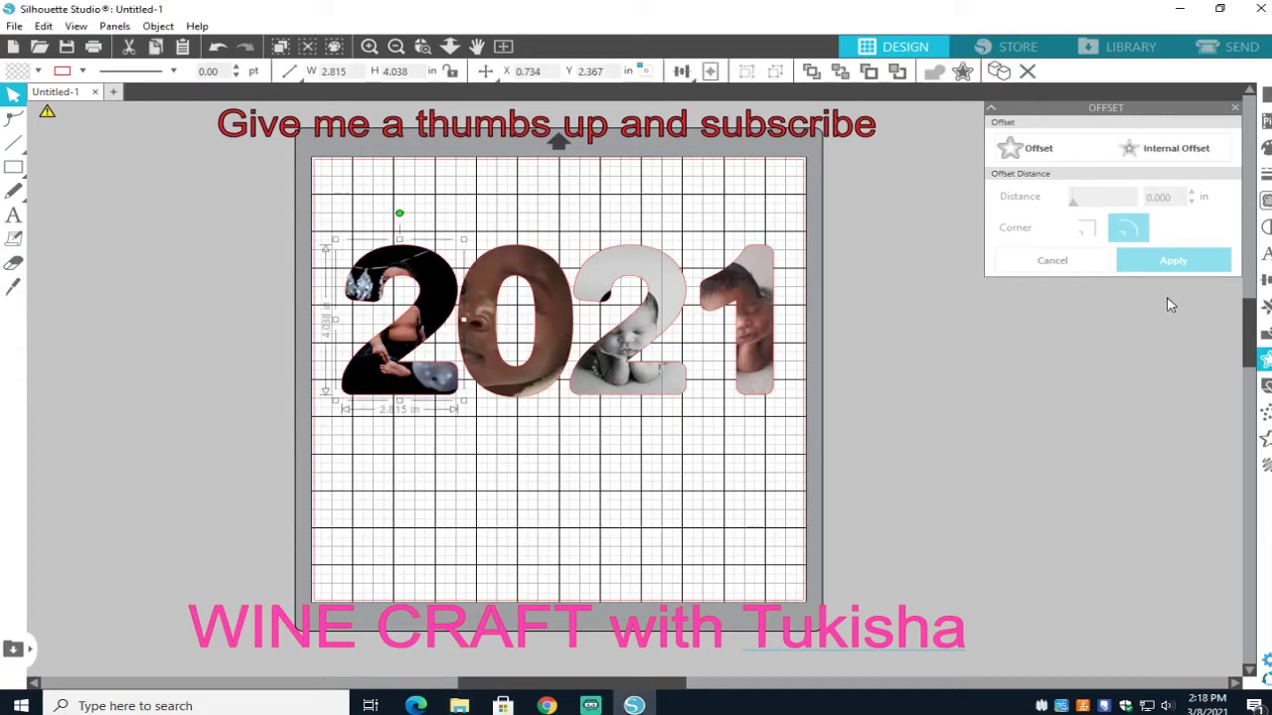
# Pan the photo inside the first 2 to reposition it
pyautogui.click(1266, 149)
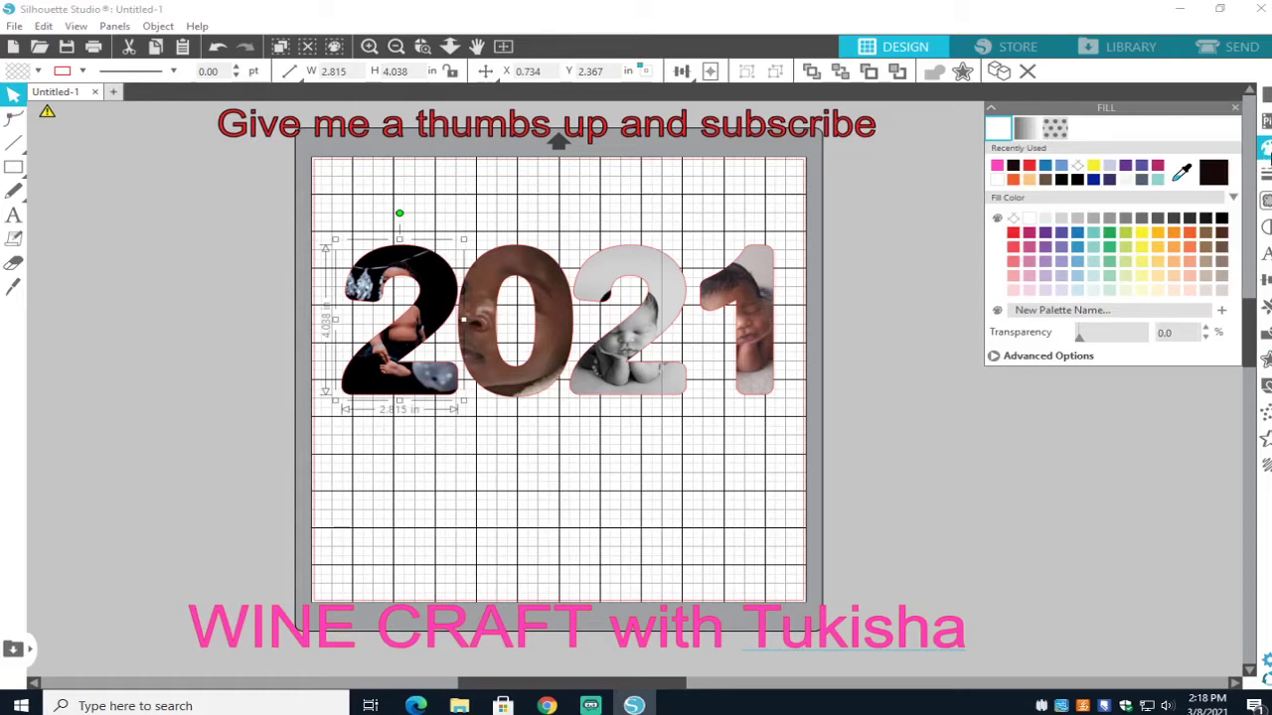
pyautogui.click(1057, 131)
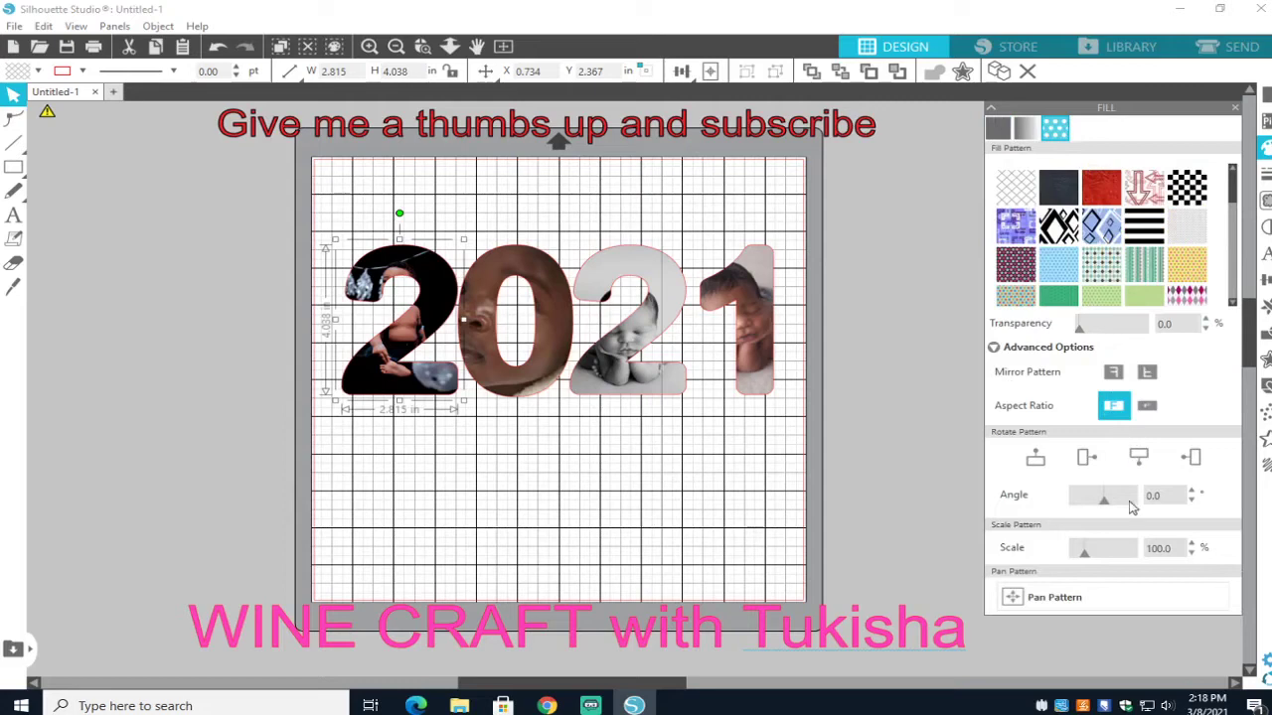
pyautogui.click(1055, 602)
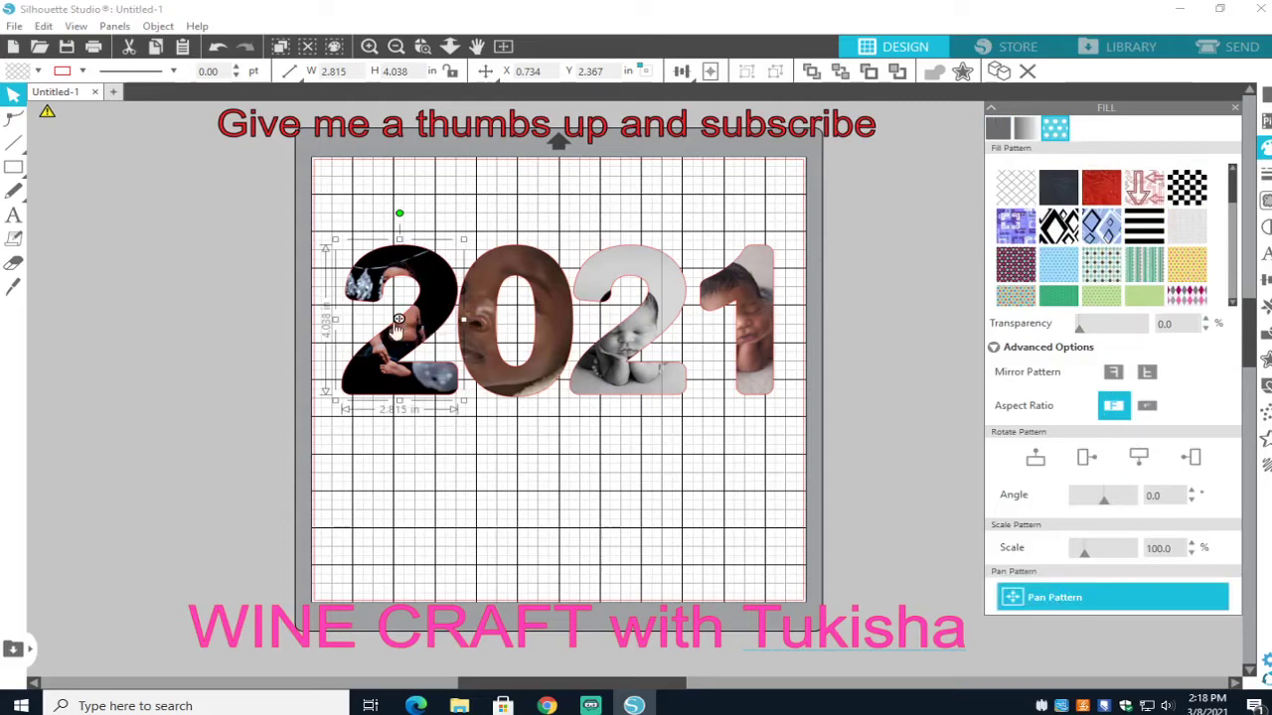
pyautogui.moveTo(399, 324); pyautogui.dragTo(429, 307)
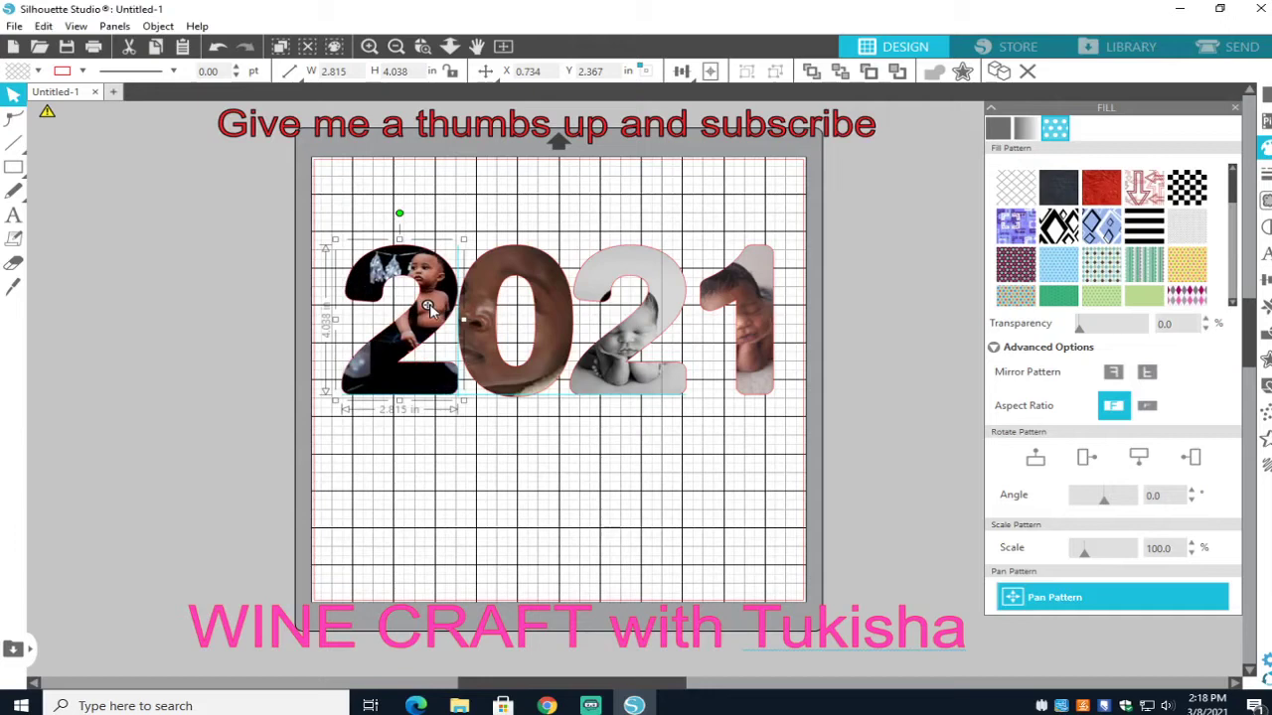
pyautogui.press('Escape')
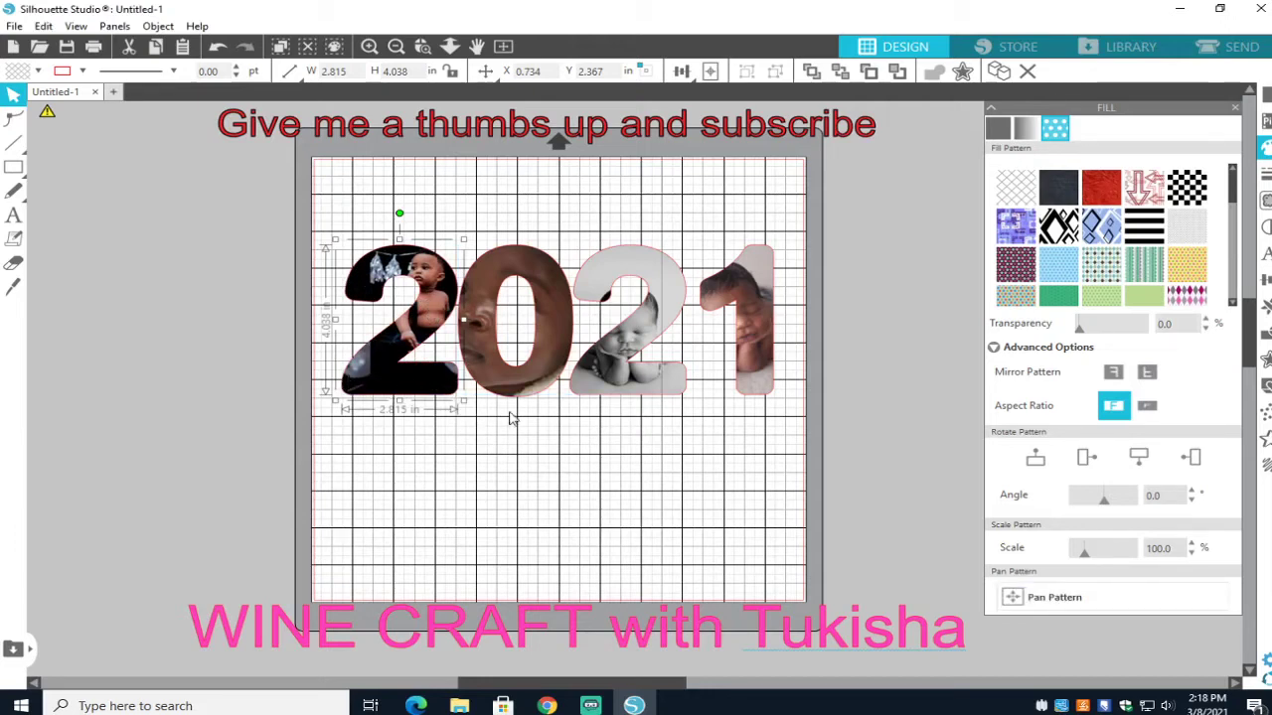
pyautogui.press('Escape')
# Shift the photo inside the 0 to frame the baby's face
pyautogui.click(523, 271)
pyautogui.click(1088, 596)
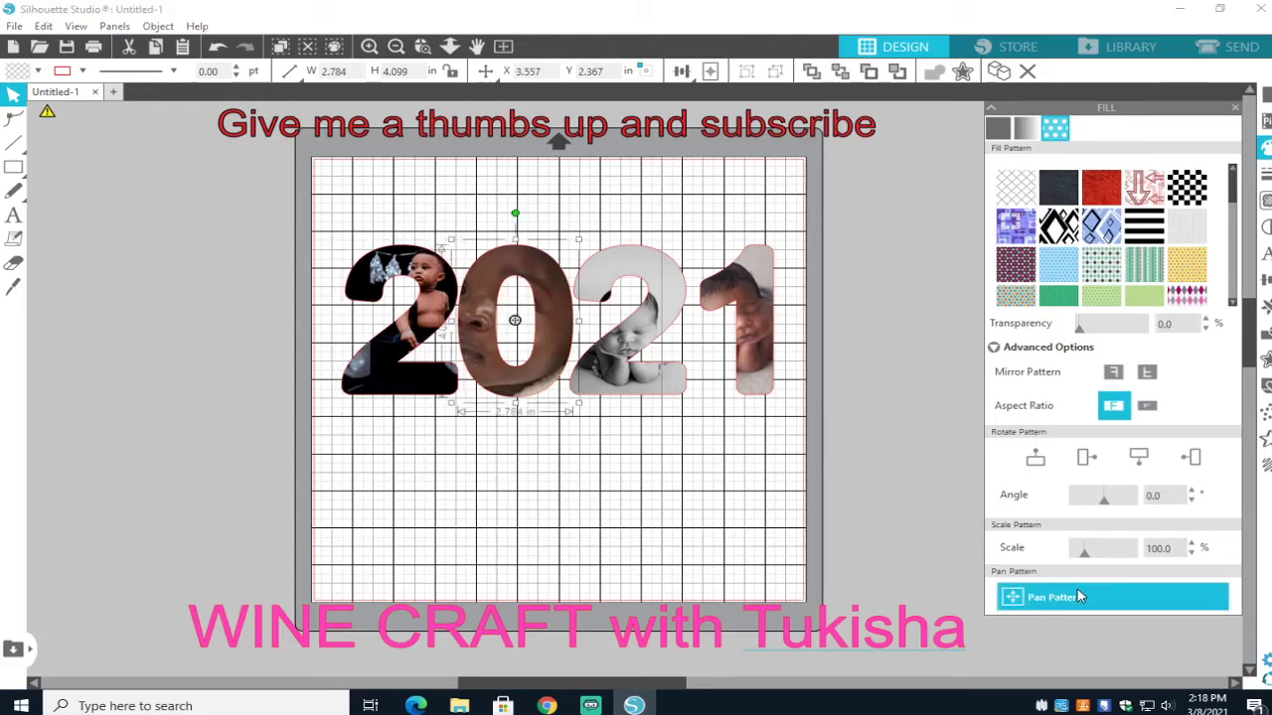
pyautogui.moveTo(523, 328); pyautogui.dragTo(538, 324)
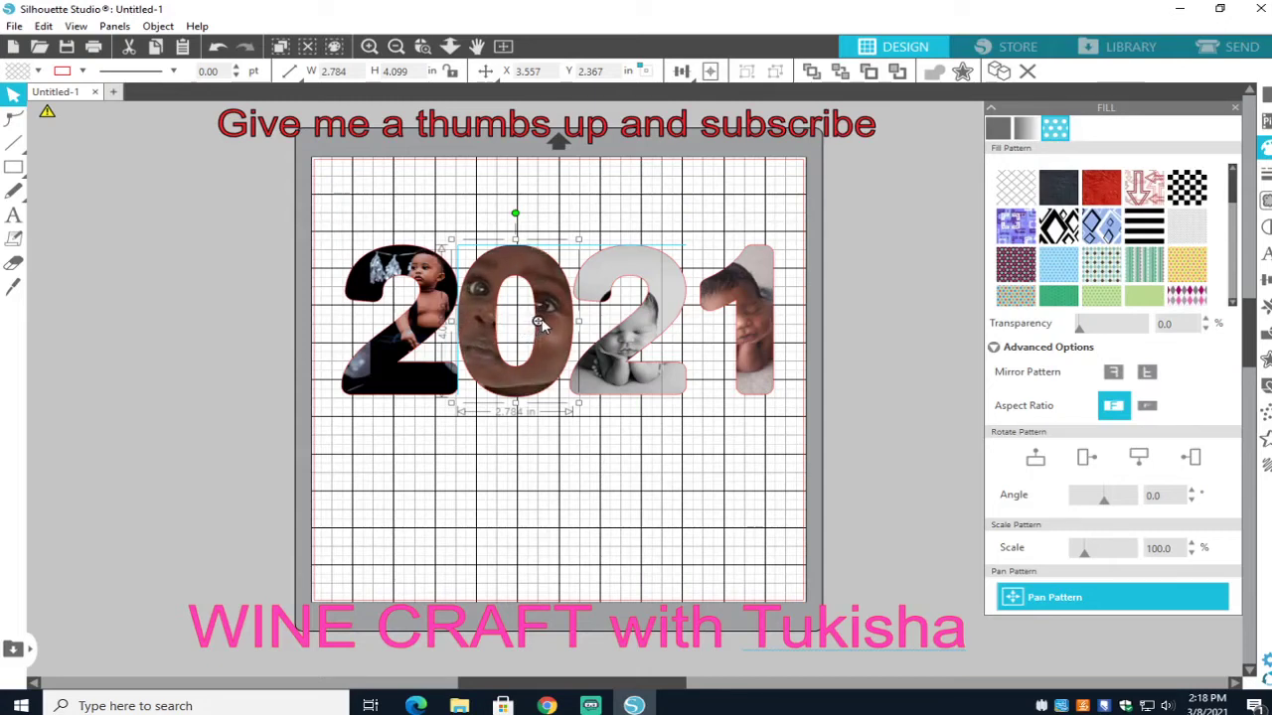
pyautogui.press('Escape')
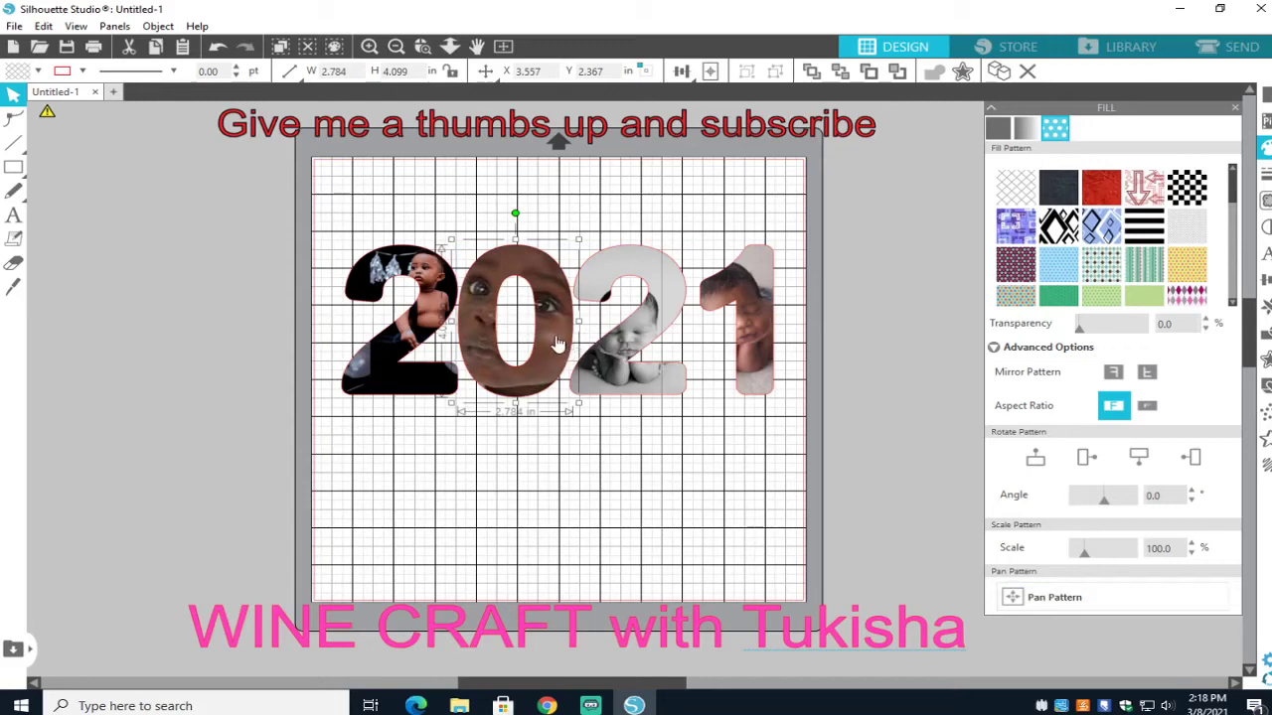
# Reposition the photos inside the second 2 and the 1 so the faces show
pyautogui.click(671, 387)
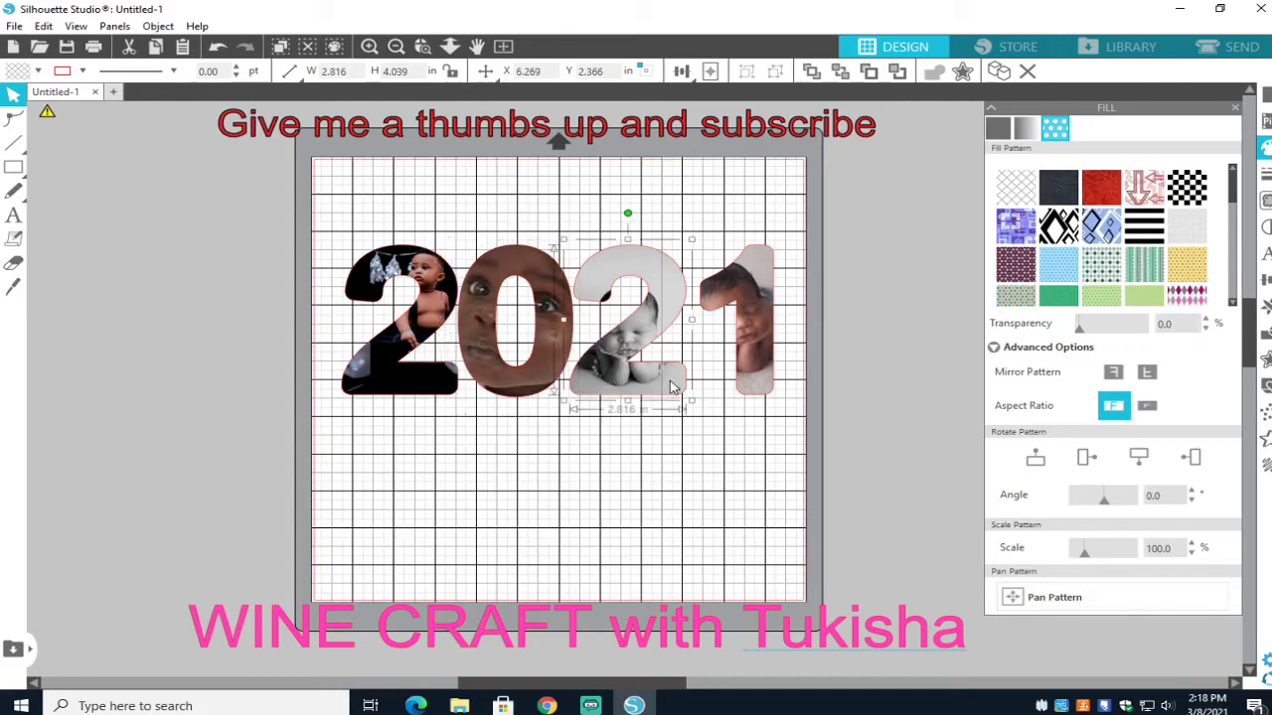
pyautogui.click(1073, 598)
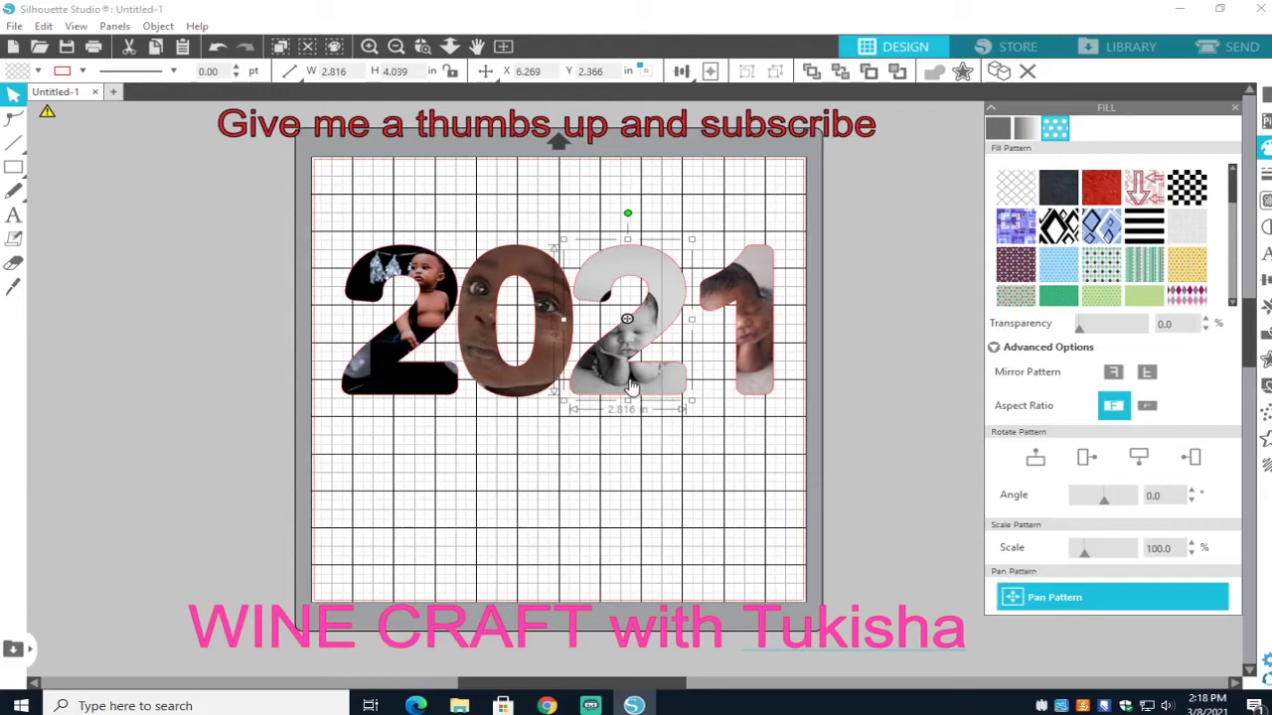
pyautogui.moveTo(628, 320); pyautogui.dragTo(642, 326)
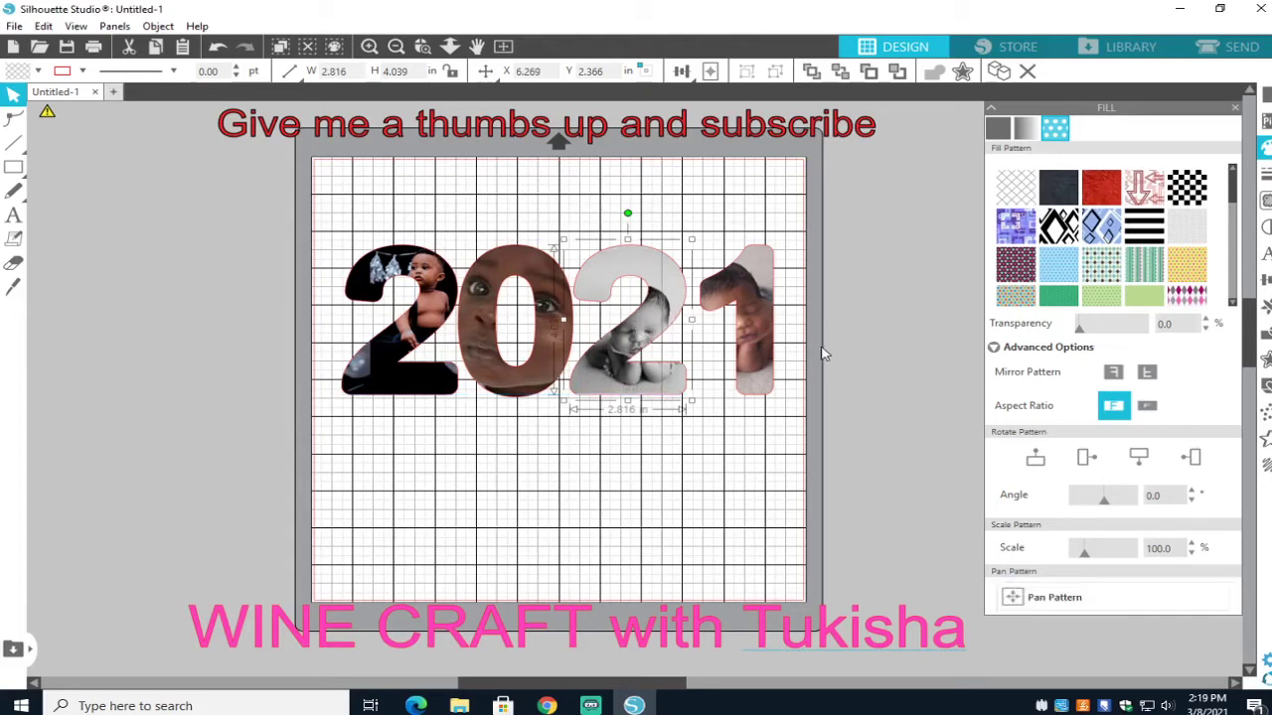
pyautogui.click(771, 338)
pyautogui.click(1061, 597)
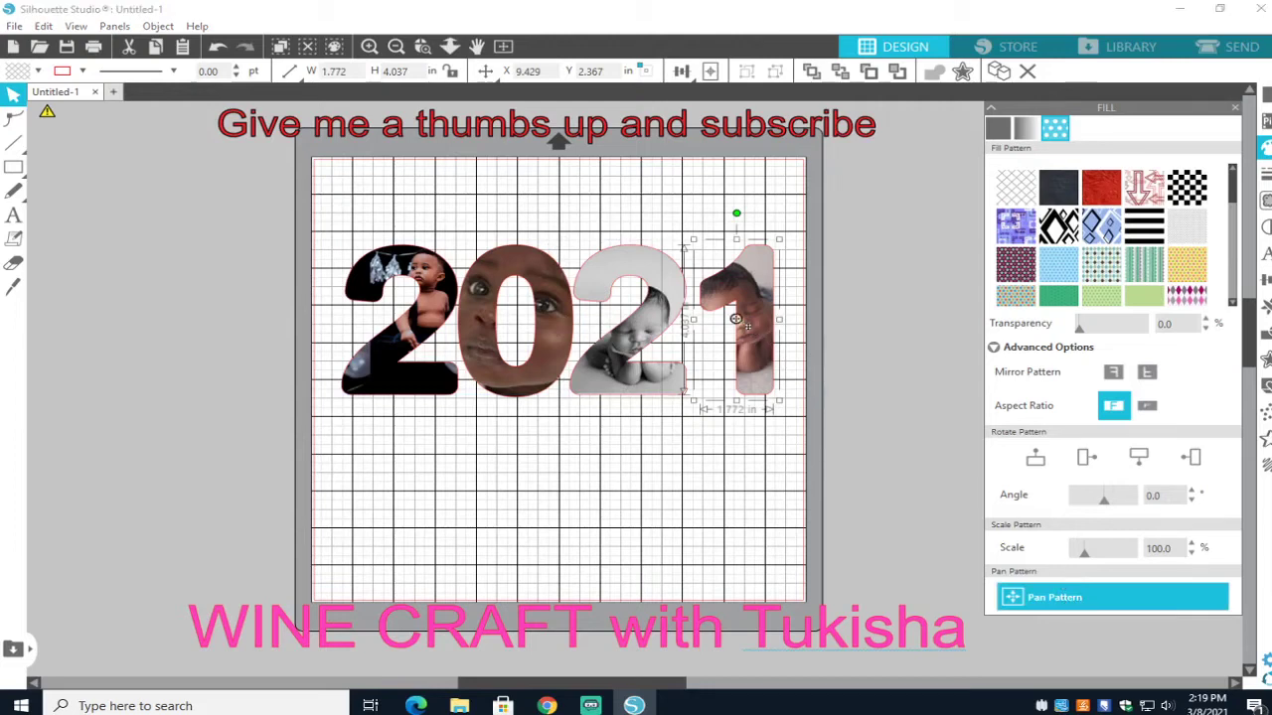
pyautogui.moveTo(735, 319); pyautogui.dragTo(749, 322)
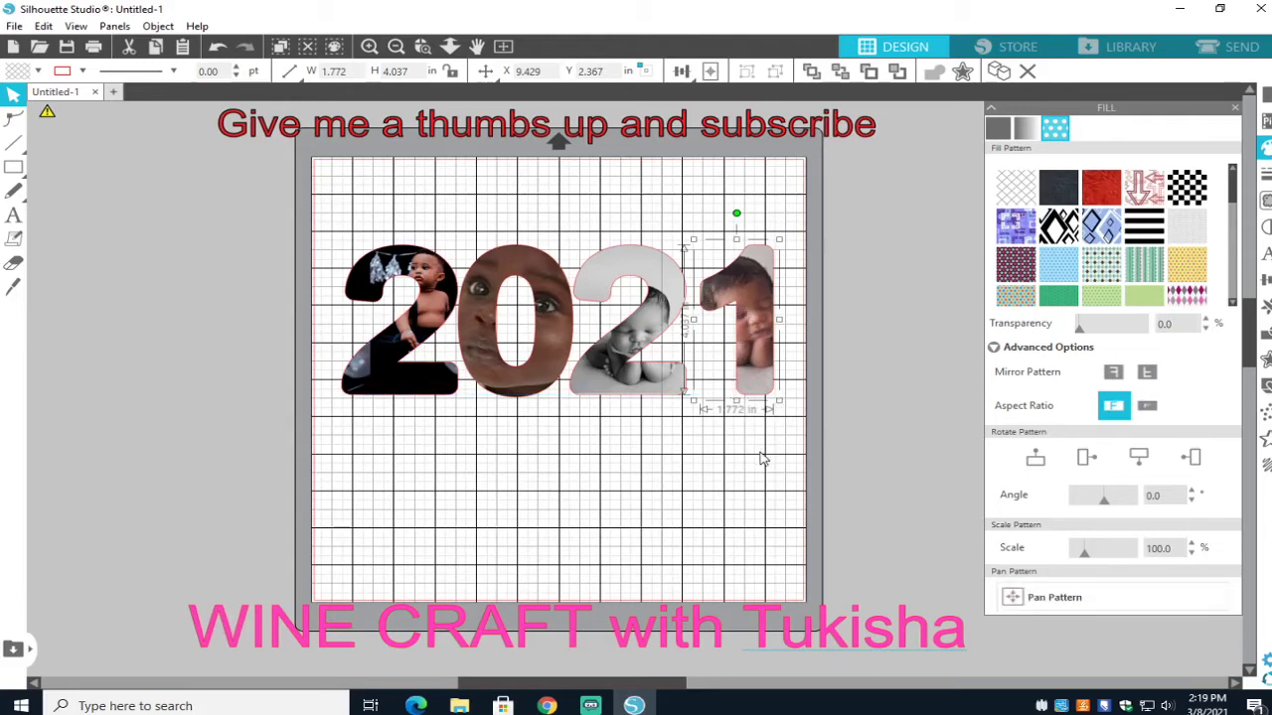
pyautogui.click(731, 448)
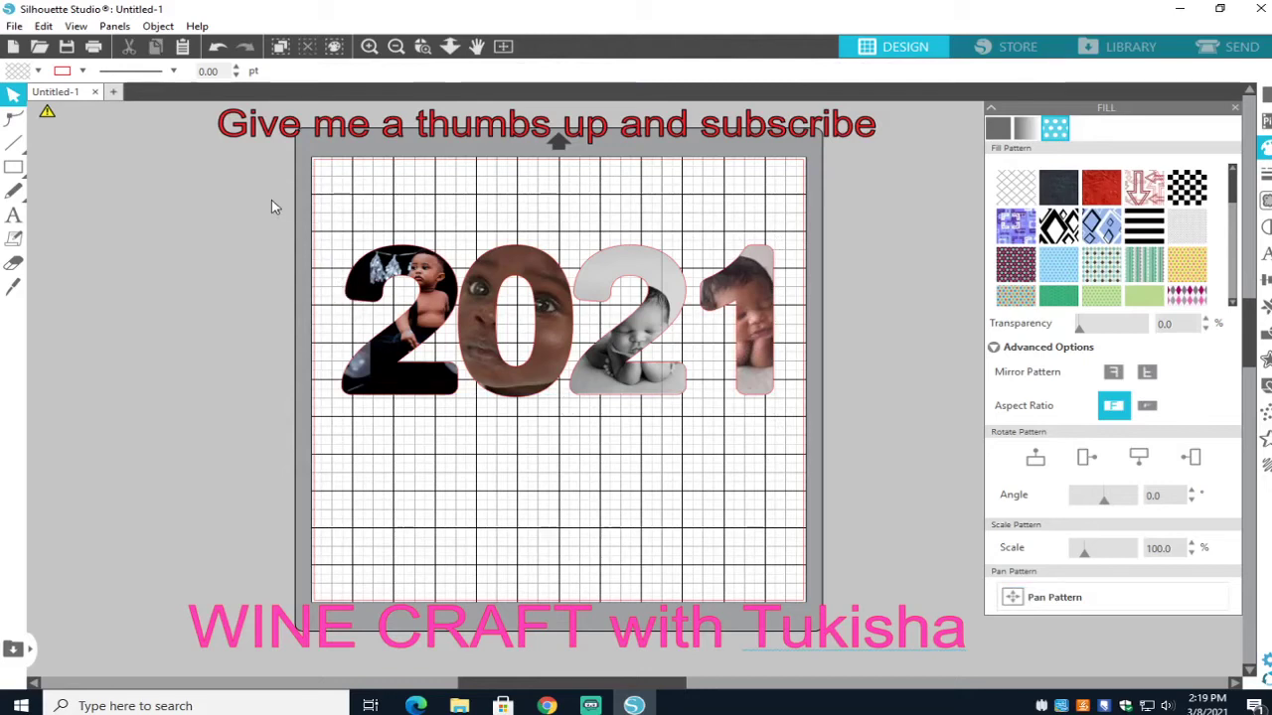
# Box-select all four photo-filled 2021 digits and group them
pyautogui.moveTo(266, 207); pyautogui.dragTo(798, 469)
pyautogui.rightClick(768, 393)
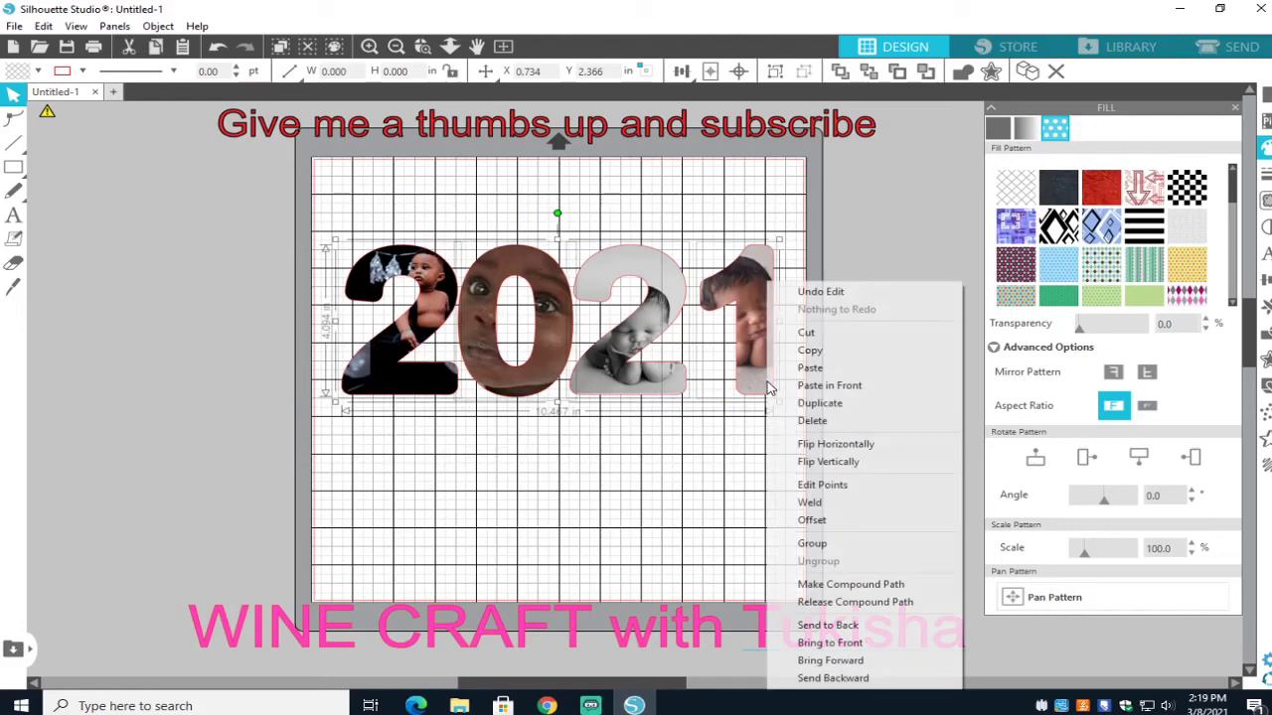
pyautogui.click(813, 543)
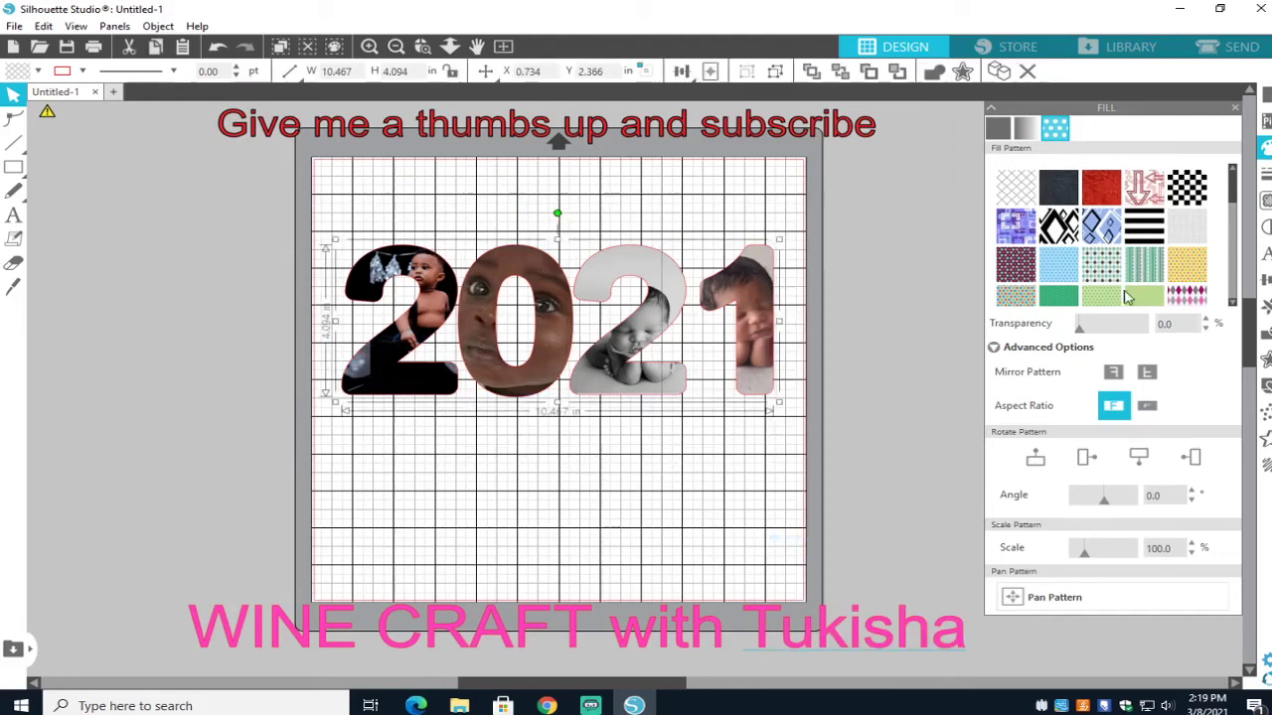
# Give the 2021 digits a black outline 3.25 pt thick
pyautogui.click(1265, 174)
pyautogui.click(1026, 129)
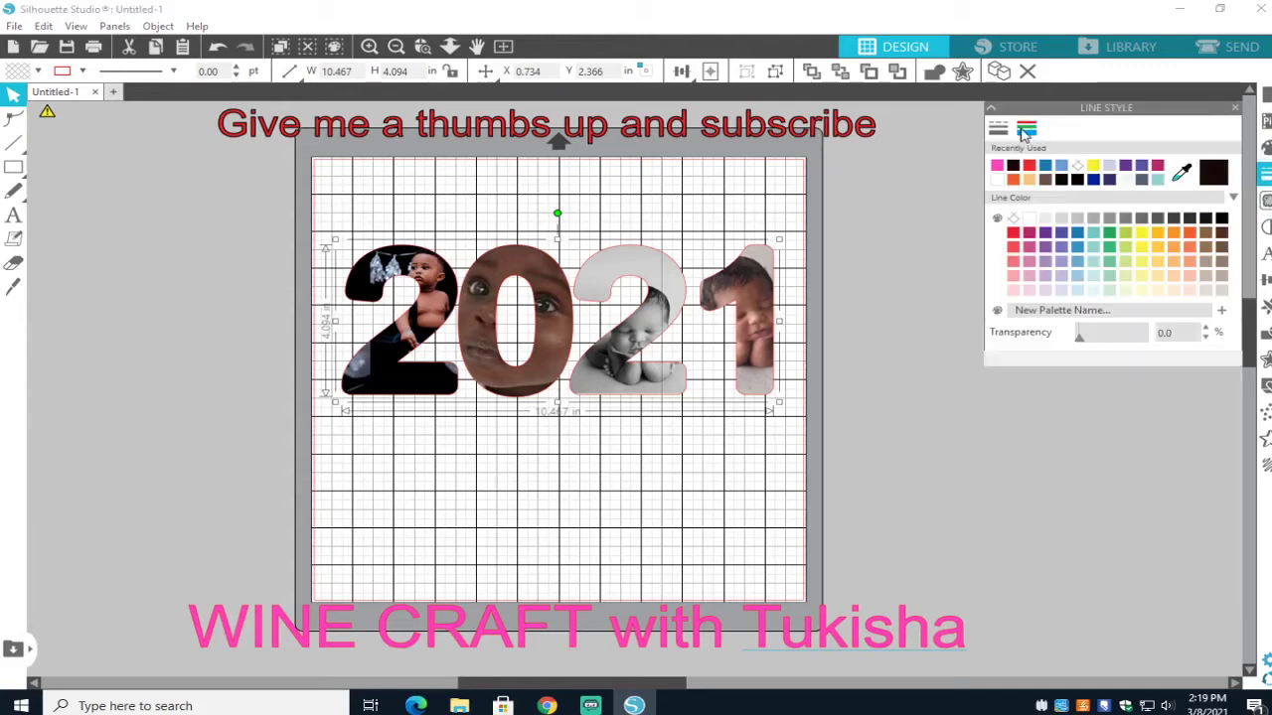
pyautogui.click(1013, 166)
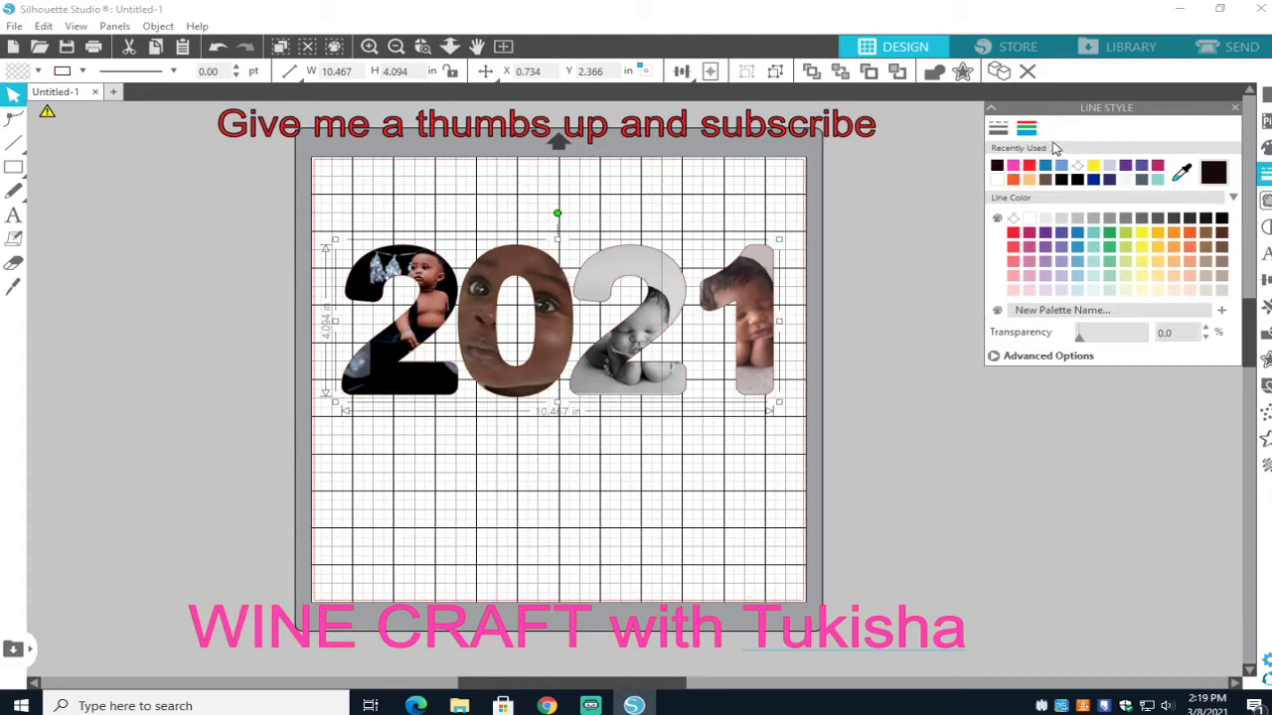
pyautogui.click(997, 127)
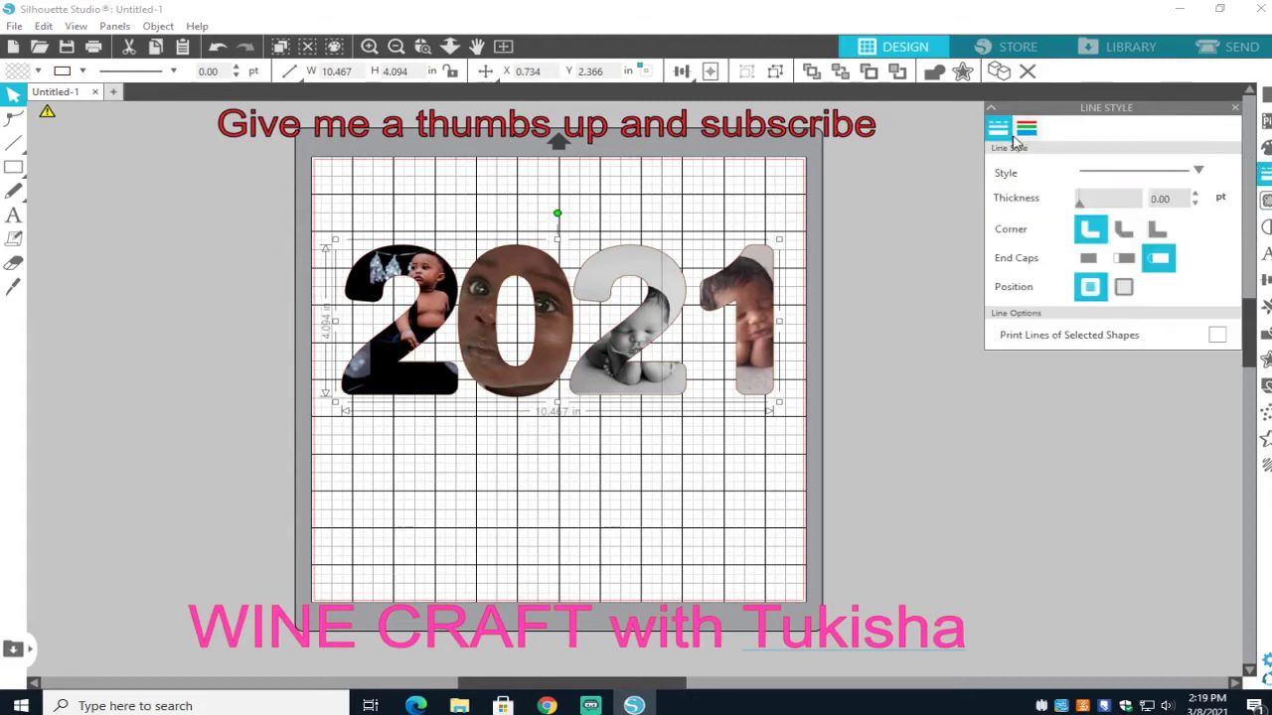
pyautogui.click(1197, 195)
pyautogui.click(1196, 196)
pyautogui.click(1196, 195)
pyautogui.click(1196, 196)
pyautogui.click(1196, 196)
pyautogui.click(1197, 195)
pyautogui.click(1196, 196)
pyautogui.click(1196, 196)
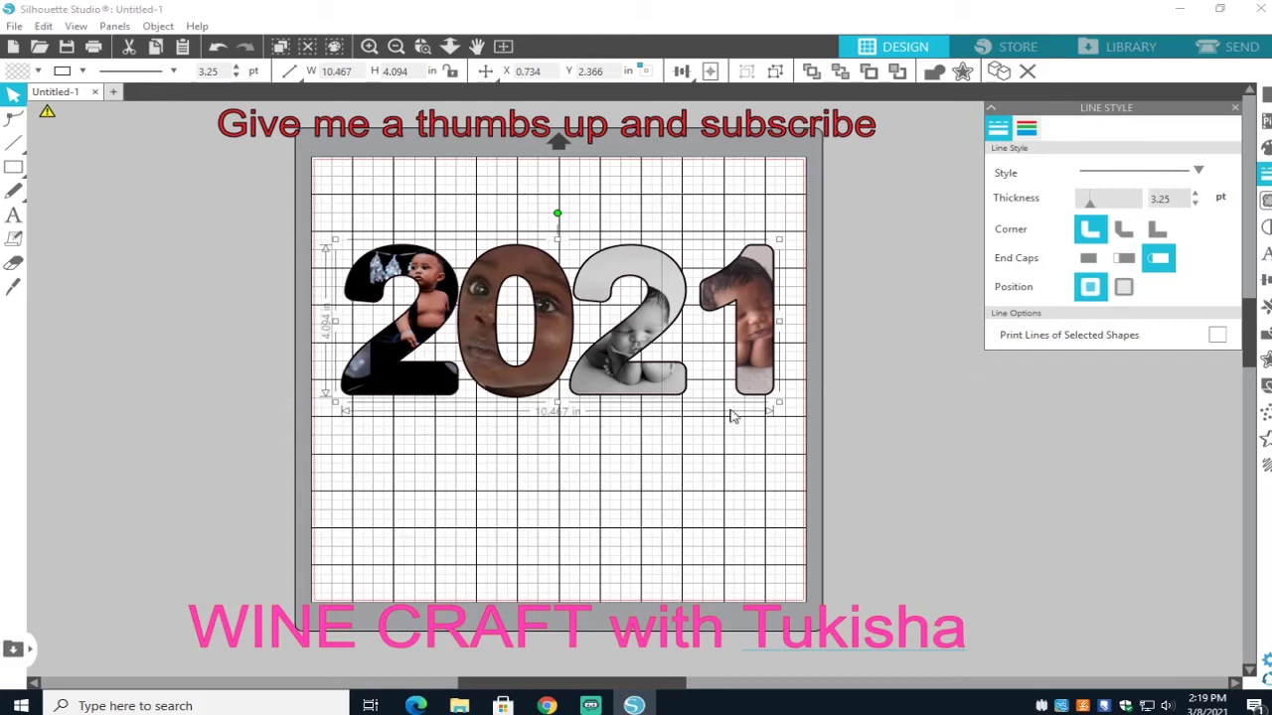
pyautogui.click(143, 311)
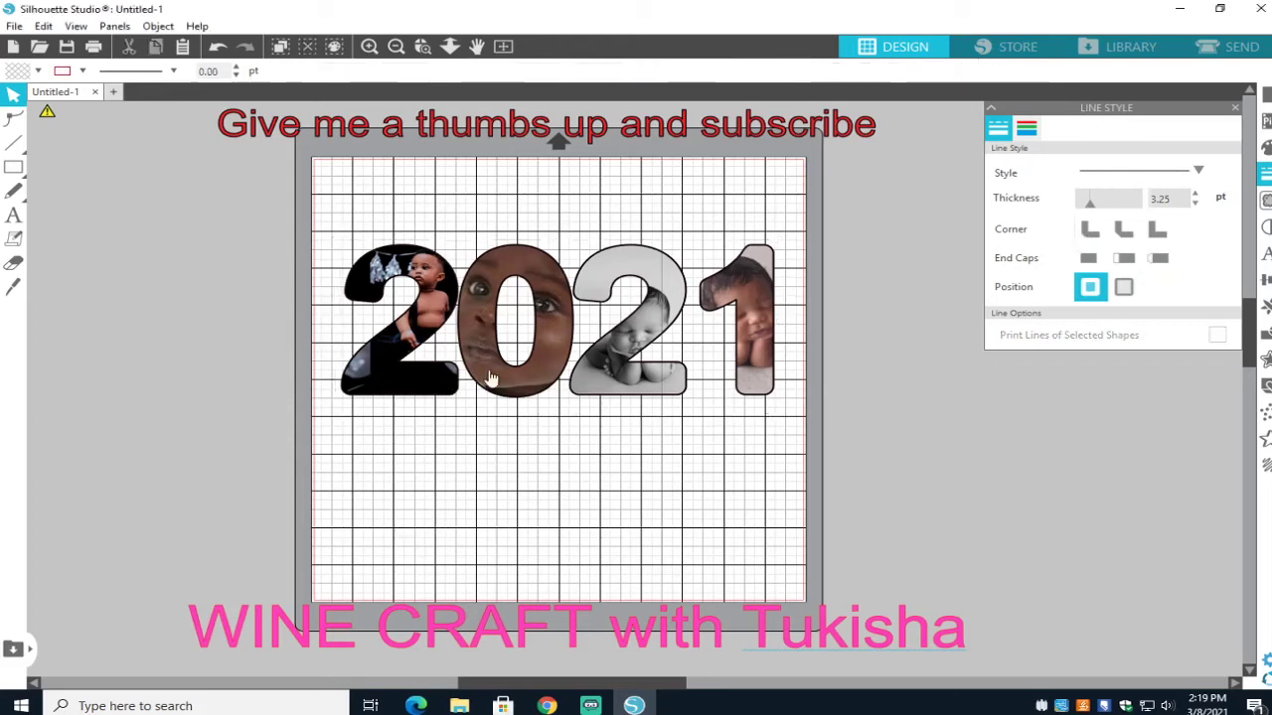
# Scale the 2021 design down to 7.448 × 2.913 in and move it near the mat's top
pyautogui.moveTo(503, 404); pyautogui.dragTo(501, 375)
pyautogui.click(447, 257)
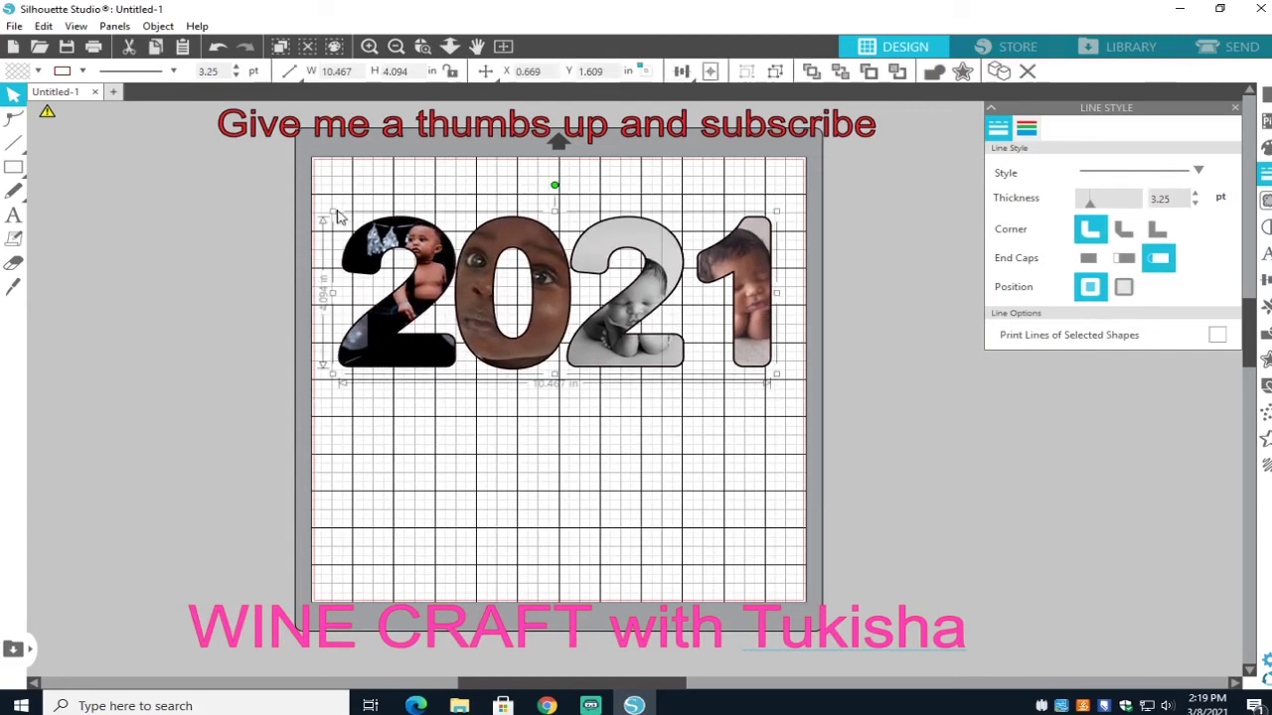
pyautogui.moveTo(332, 210); pyautogui.dragTo(457, 257)
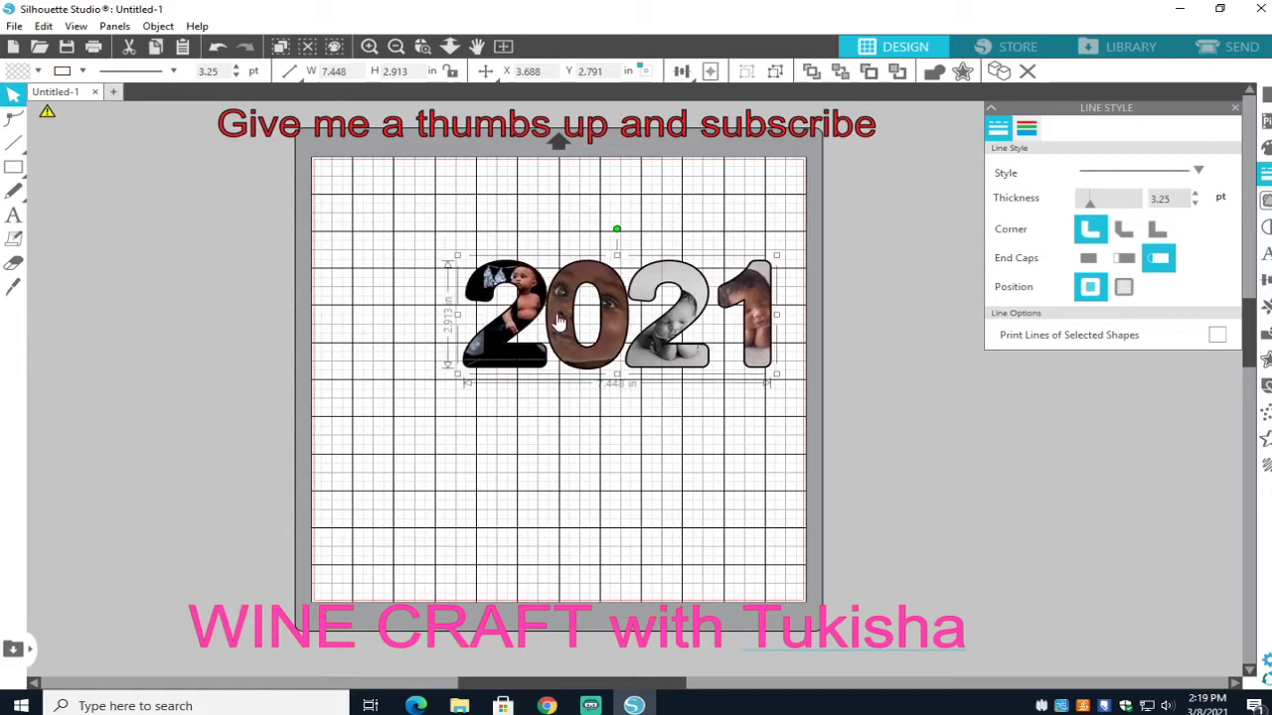
pyautogui.moveTo(613, 346); pyautogui.dragTo(567, 317)
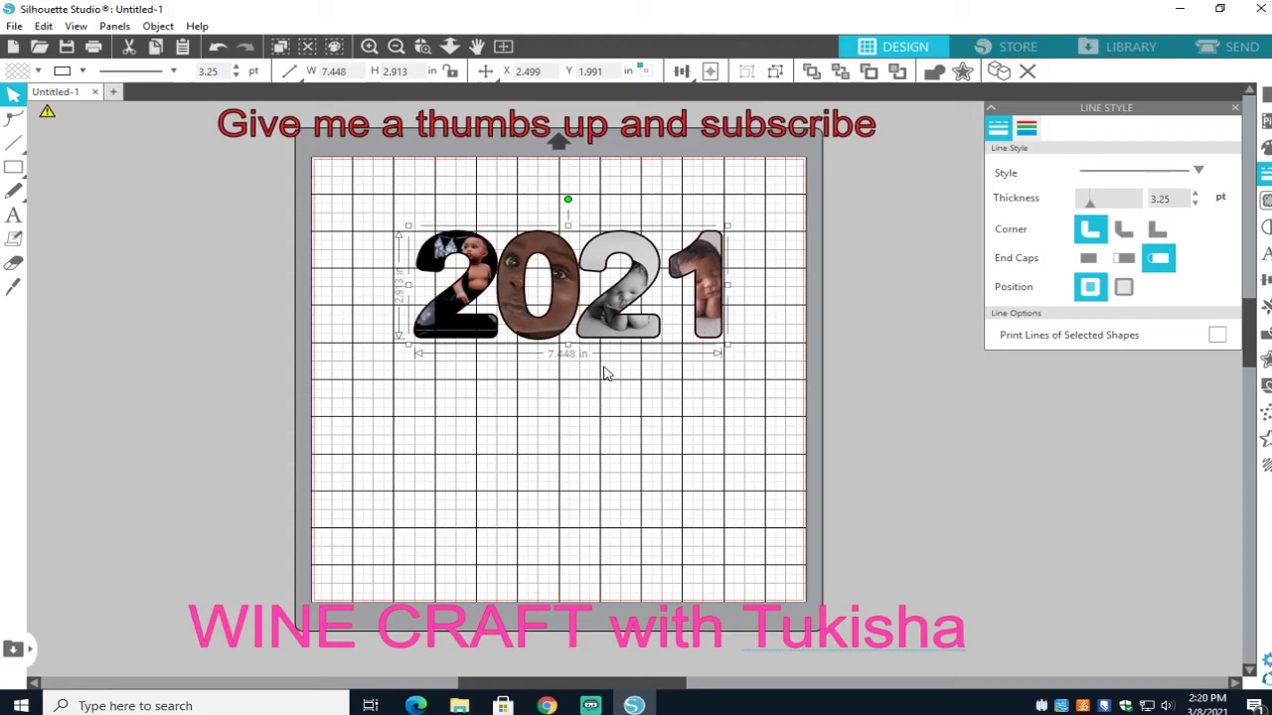
pyautogui.moveTo(566, 328); pyautogui.dragTo(552, 289)
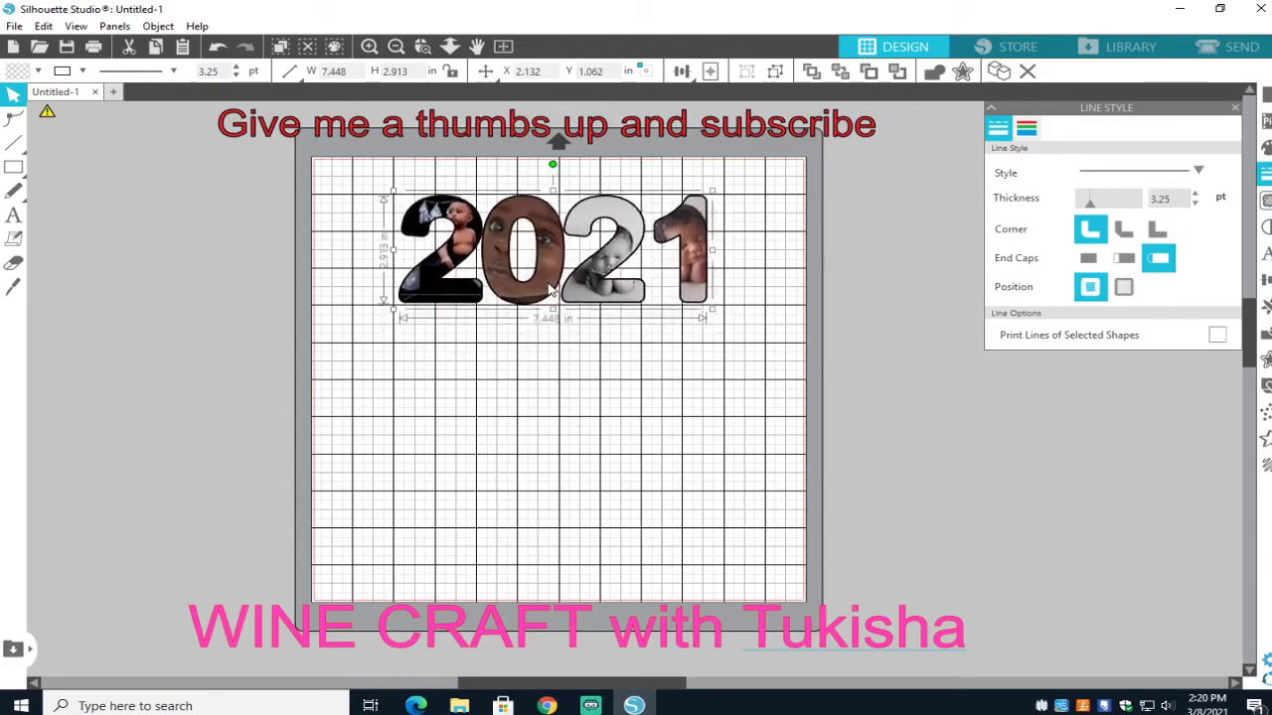
pyautogui.click(14, 214)
# Type the baby's name below the collage and enlarge it to about 8.357 in wide
pyautogui.click(443, 421)
pyautogui.press('Escape')
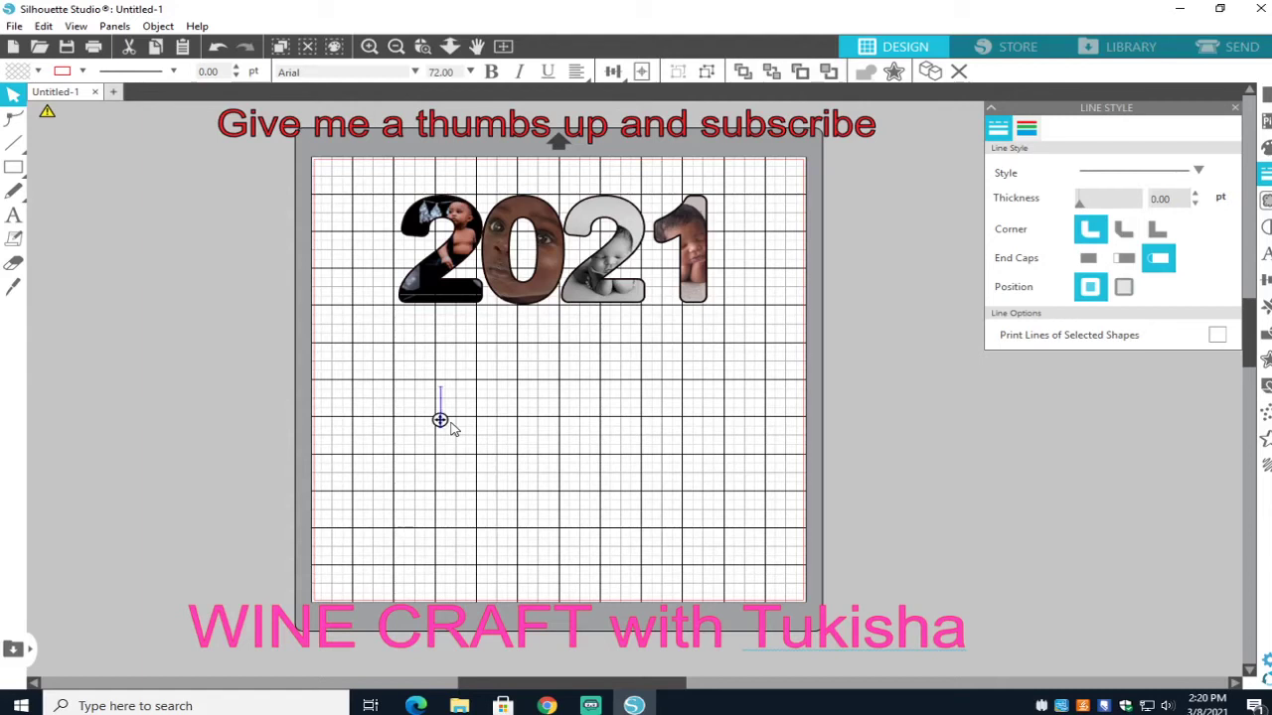
pyautogui.write('Azari')
pyautogui.click(488, 440)
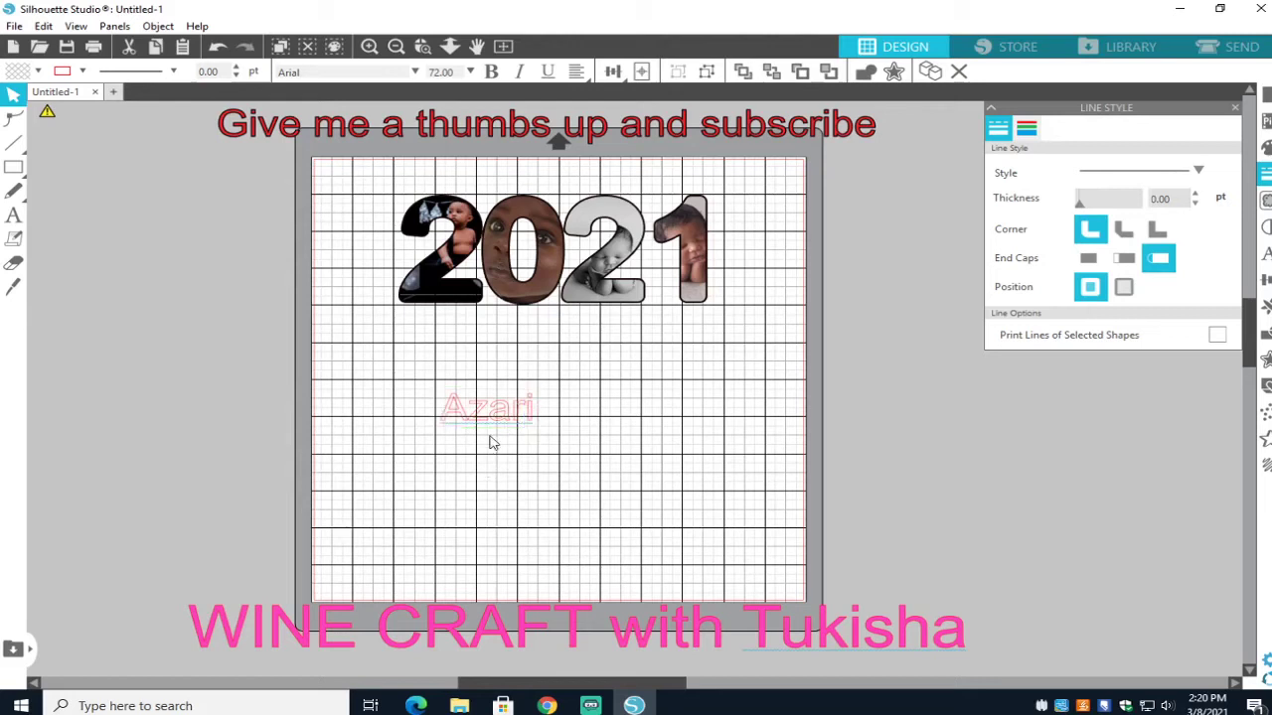
pyautogui.click(491, 428)
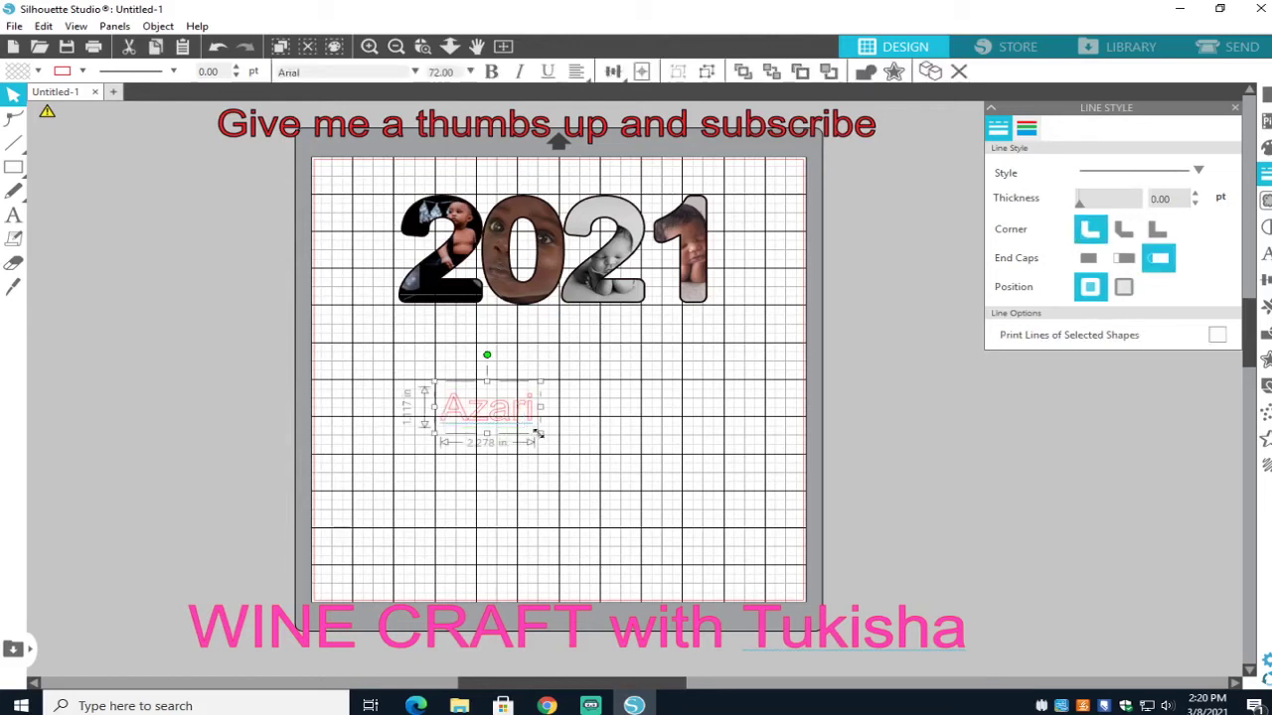
pyautogui.moveTo(692, 528); pyautogui.dragTo(647, 459)
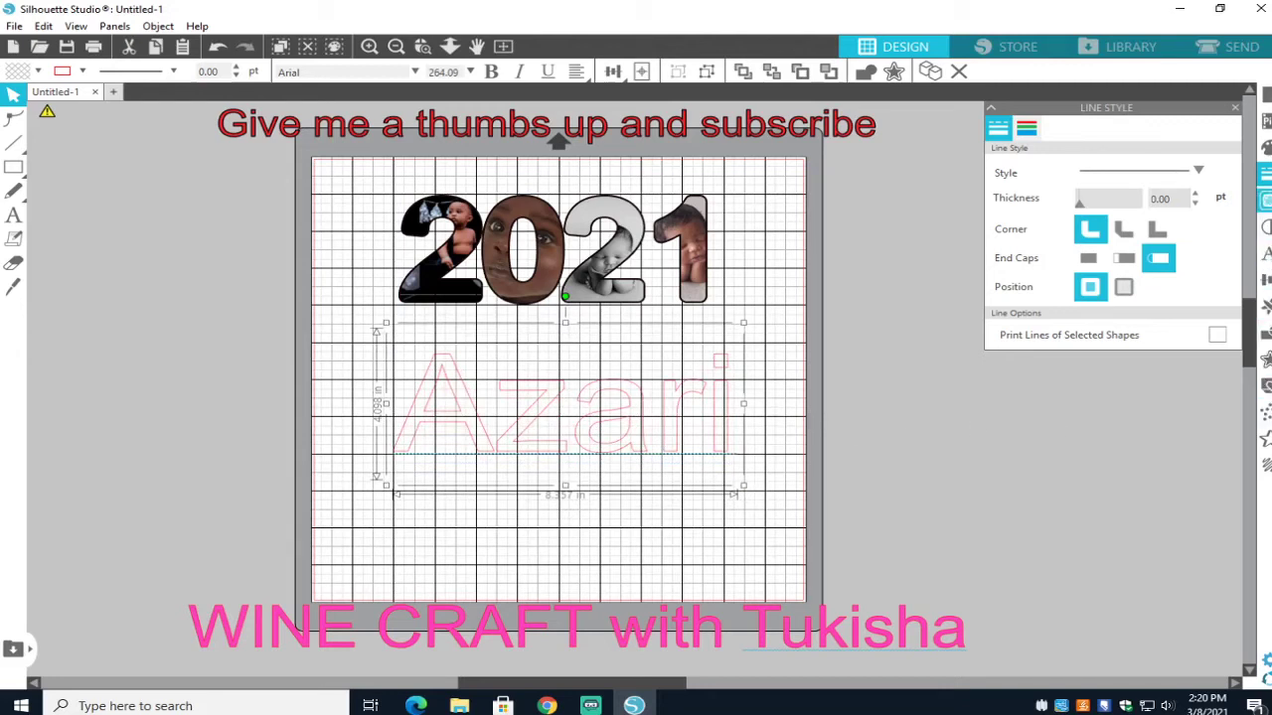
# Add a rounded 0.220 in offset around the name and move the original text off the mat
pyautogui.click(1264, 358)
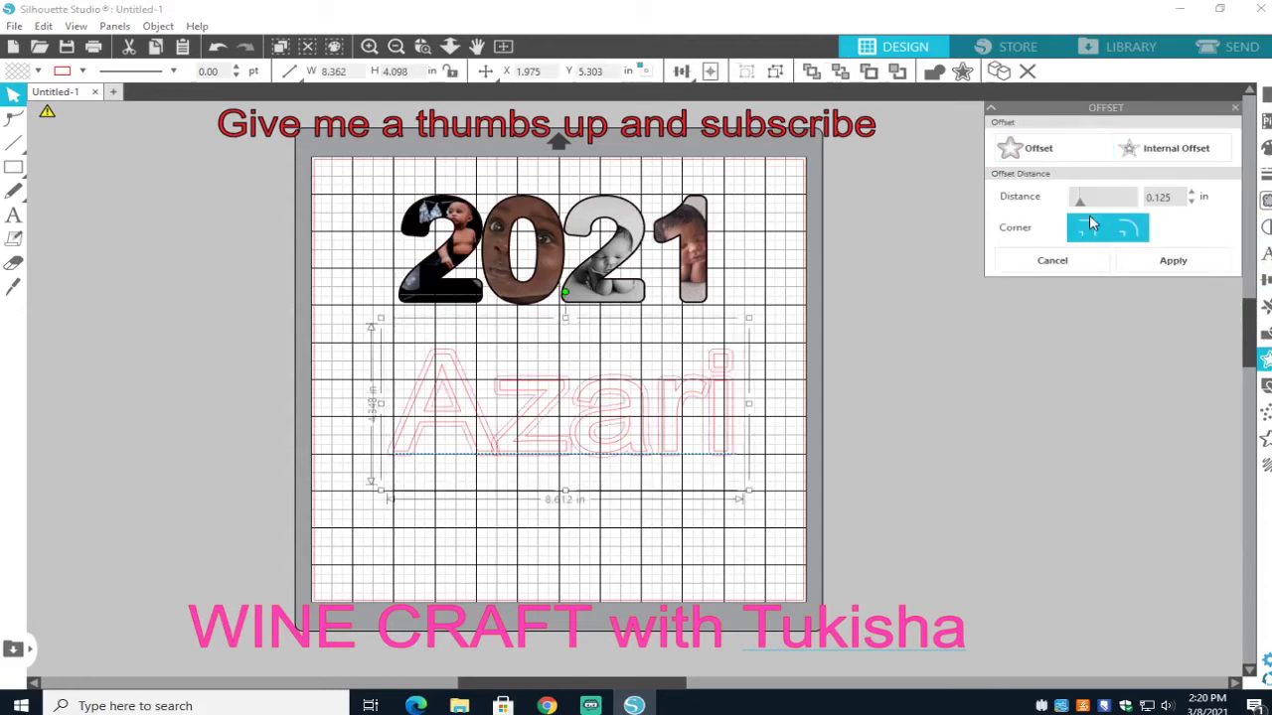
pyautogui.click(1192, 194)
pyautogui.click(1192, 193)
pyautogui.click(1192, 194)
pyautogui.click(1192, 194)
pyautogui.click(1192, 193)
pyautogui.click(1192, 194)
pyautogui.click(1192, 194)
pyautogui.click(1192, 193)
pyautogui.click(1192, 194)
pyautogui.click(1192, 194)
pyautogui.click(1192, 194)
pyautogui.click(1192, 194)
pyautogui.click(1192, 193)
pyautogui.click(1192, 194)
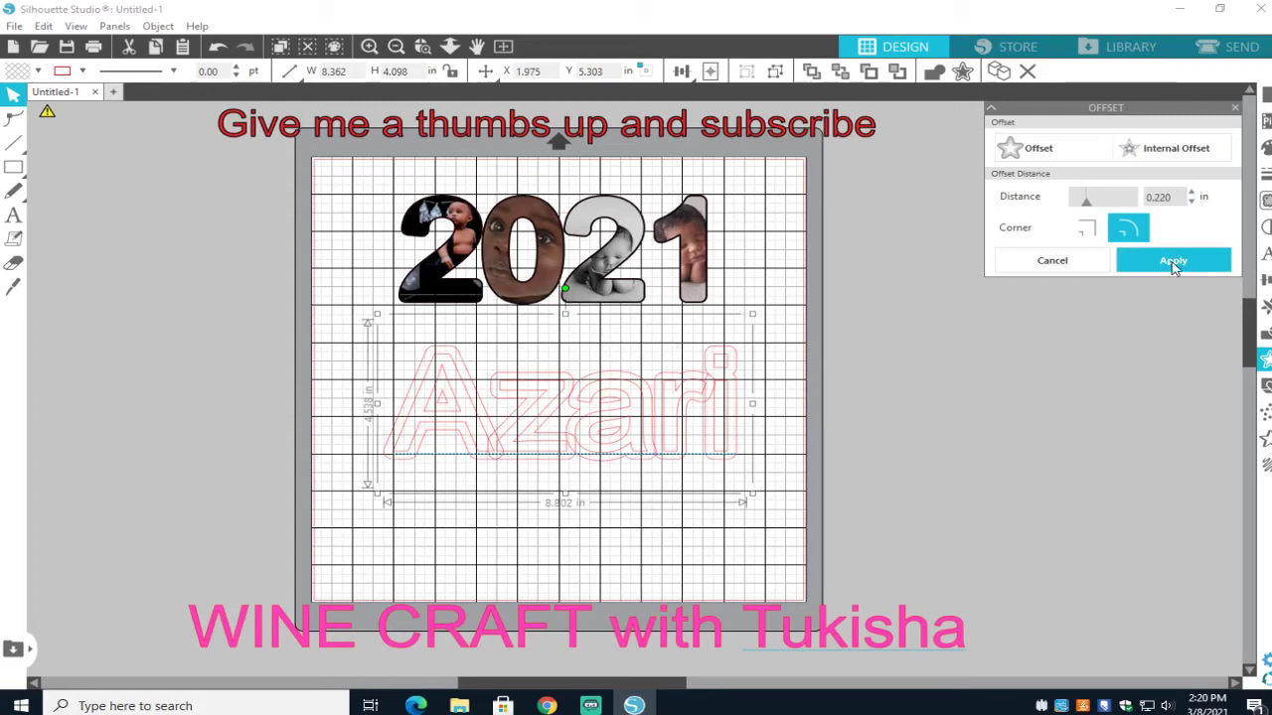
pyautogui.click(1173, 262)
pyautogui.moveTo(620, 397); pyautogui.dragTo(1080, 424)
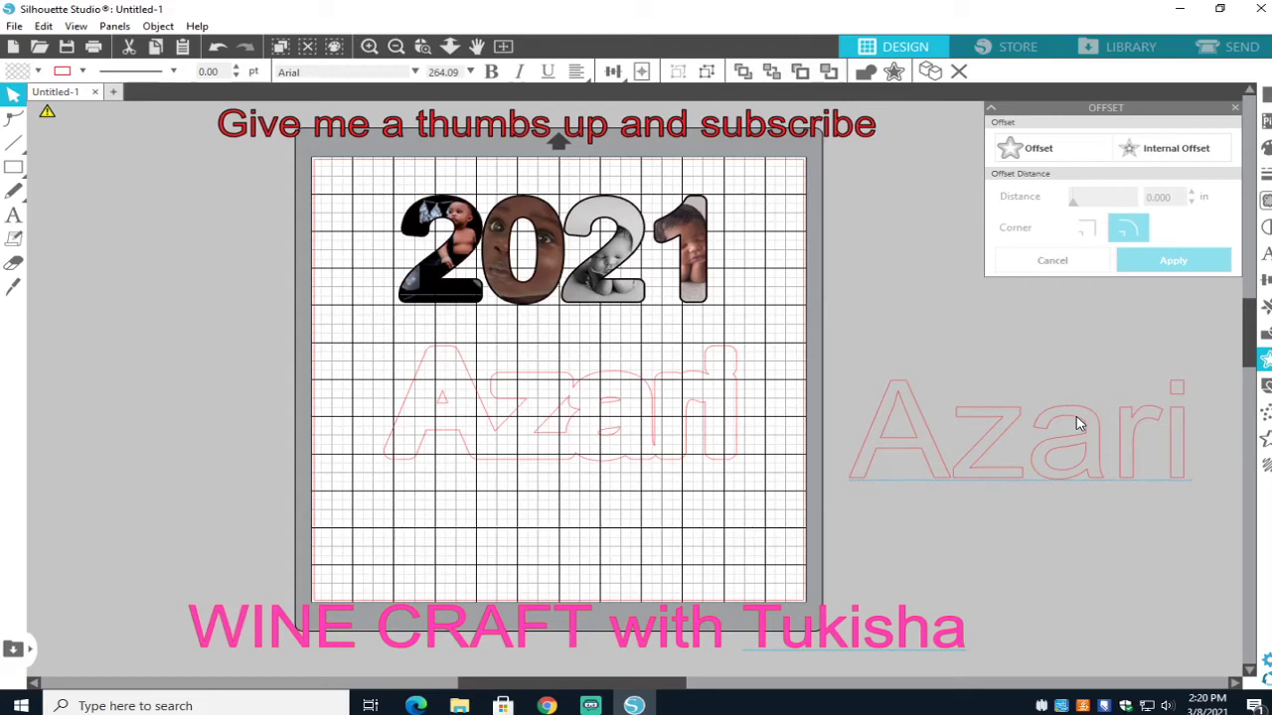
# Fill the 8.553 × 3.110 in rounded name outline with a baby photo
pyautogui.click(1015, 422)
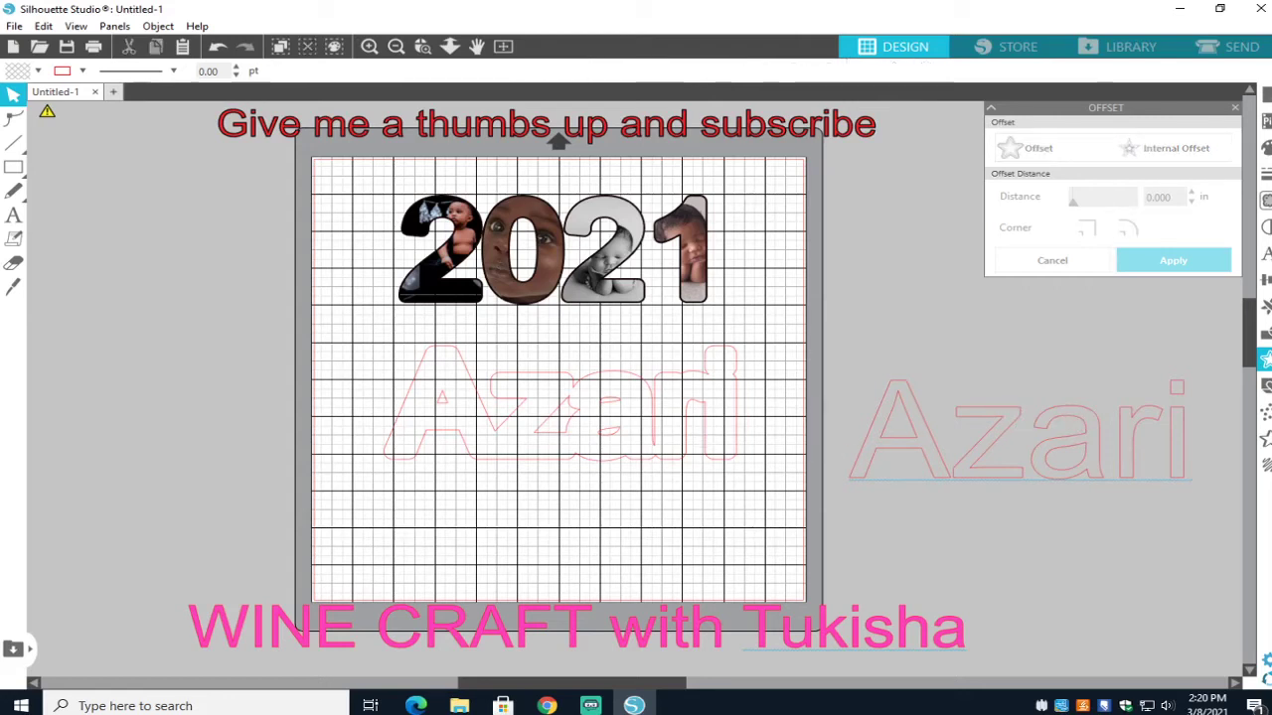
pyautogui.moveTo(2, 397); pyautogui.dragTo(465, 408)
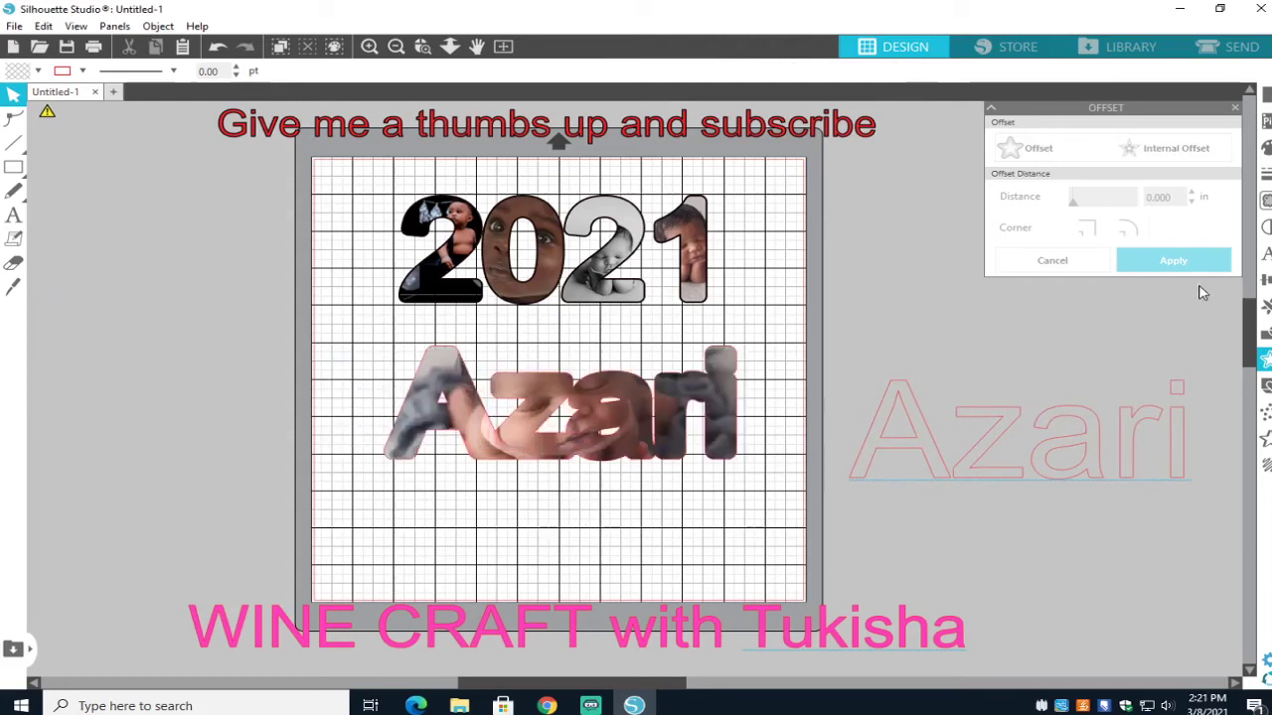
pyautogui.click(725, 425)
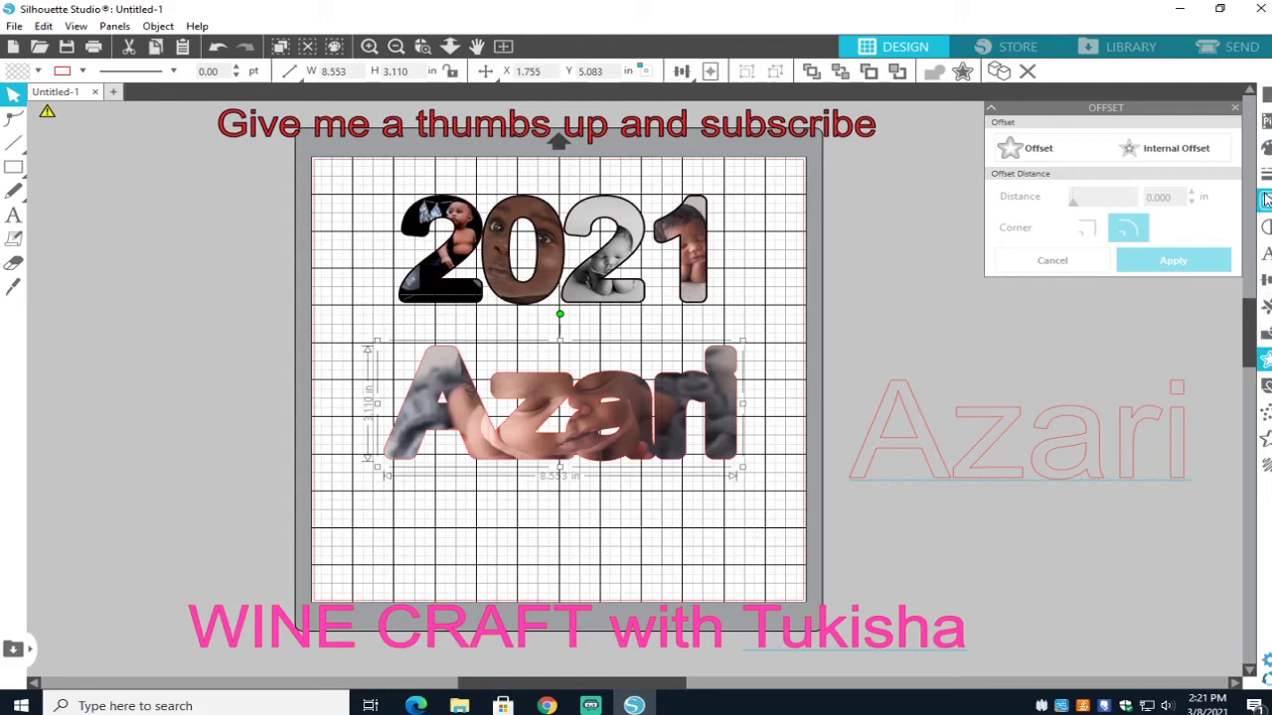
pyautogui.click(1266, 253)
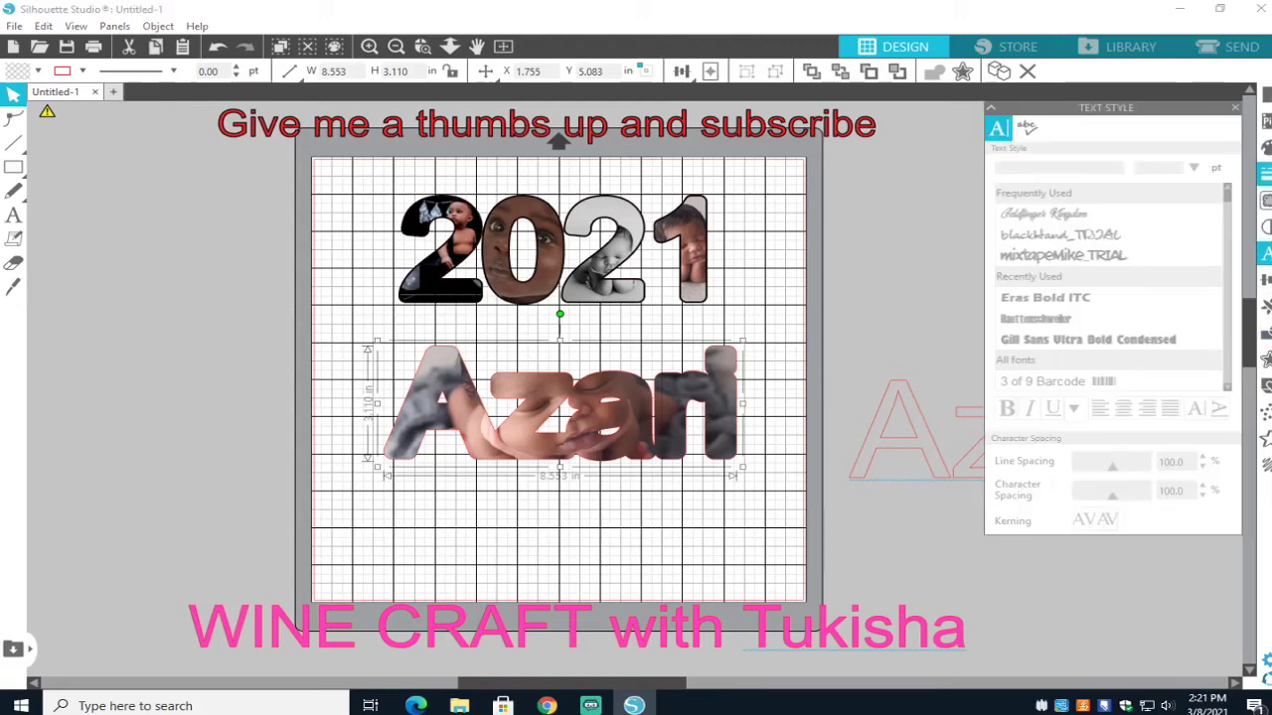
# Pan the baby photo inside the Azari letters to bring the baby's hands and face into view
pyautogui.click(1266, 147)
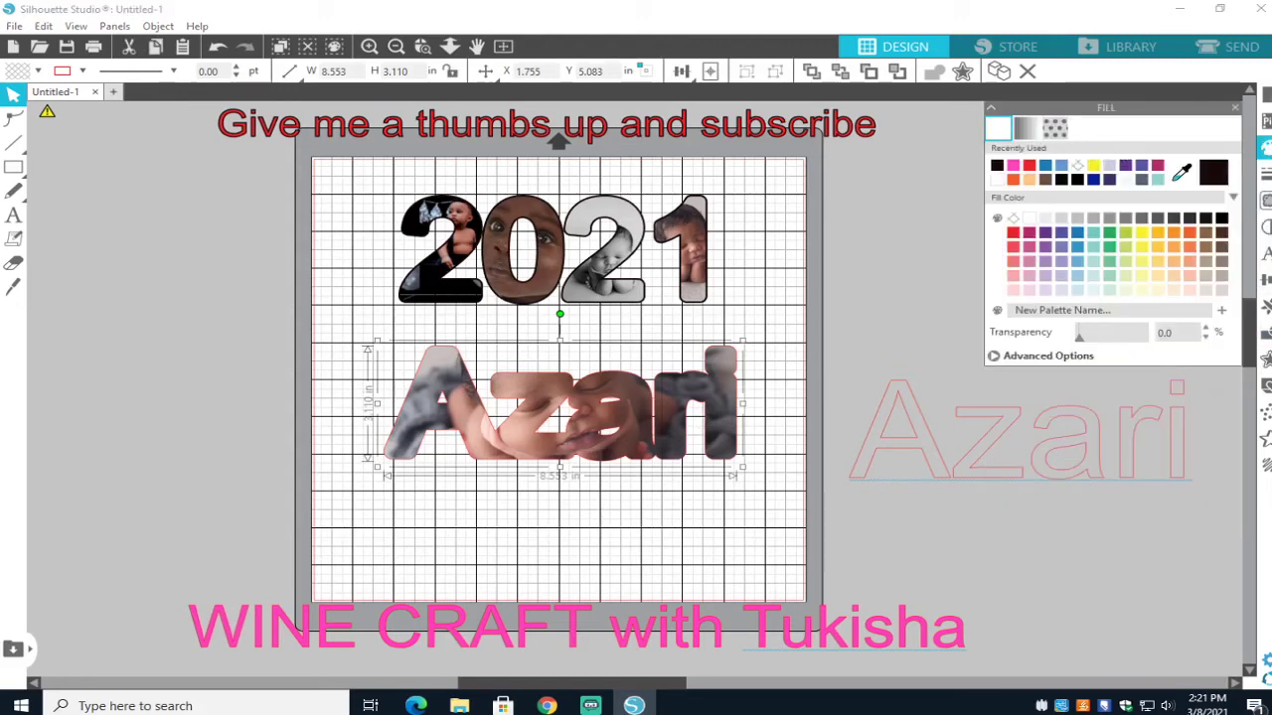
pyautogui.click(1055, 127)
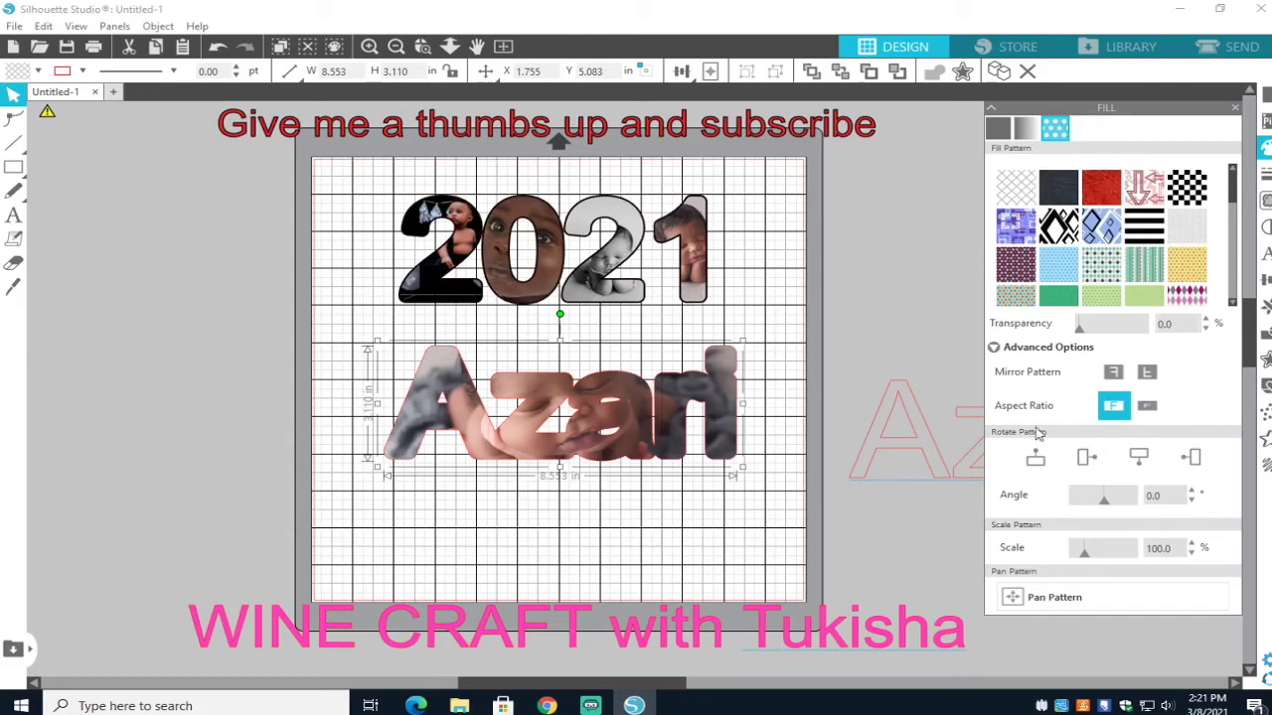
pyautogui.click(1031, 600)
pyautogui.moveTo(636, 452); pyautogui.dragTo(572, 427)
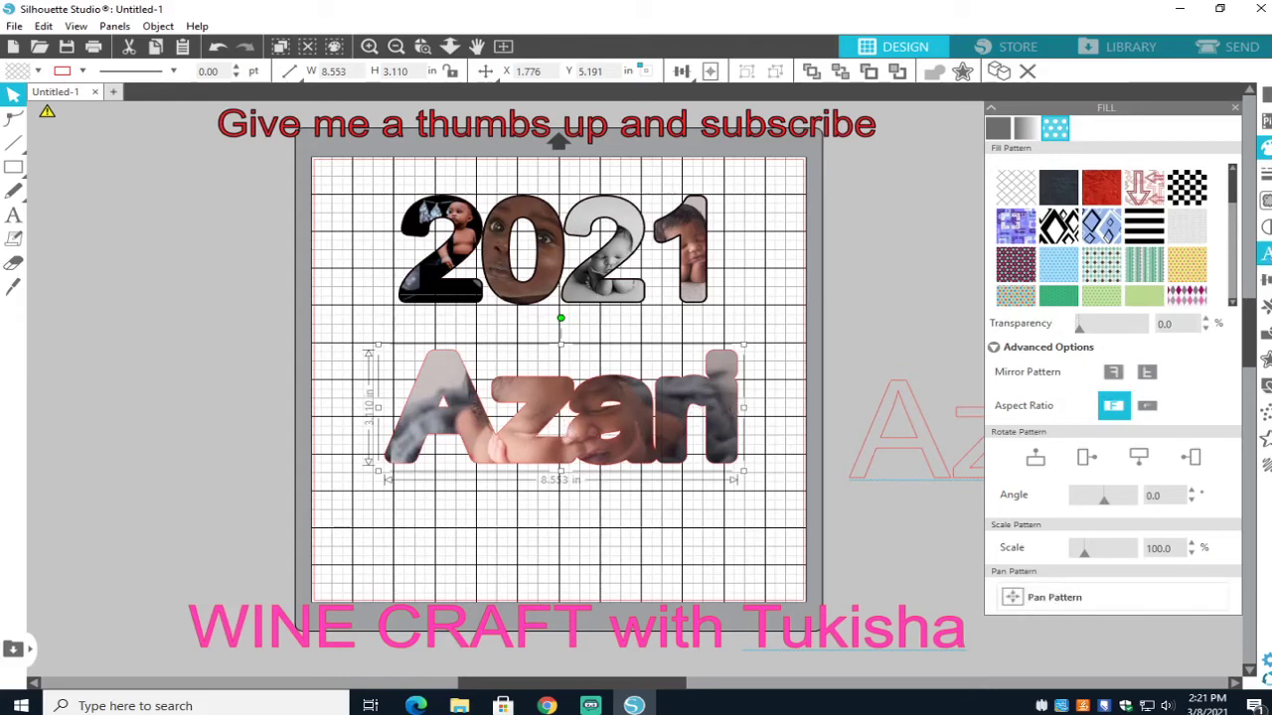
# Color the Azari outline blue and set its line thickness to 3.25 pt
pyautogui.click(1264, 173)
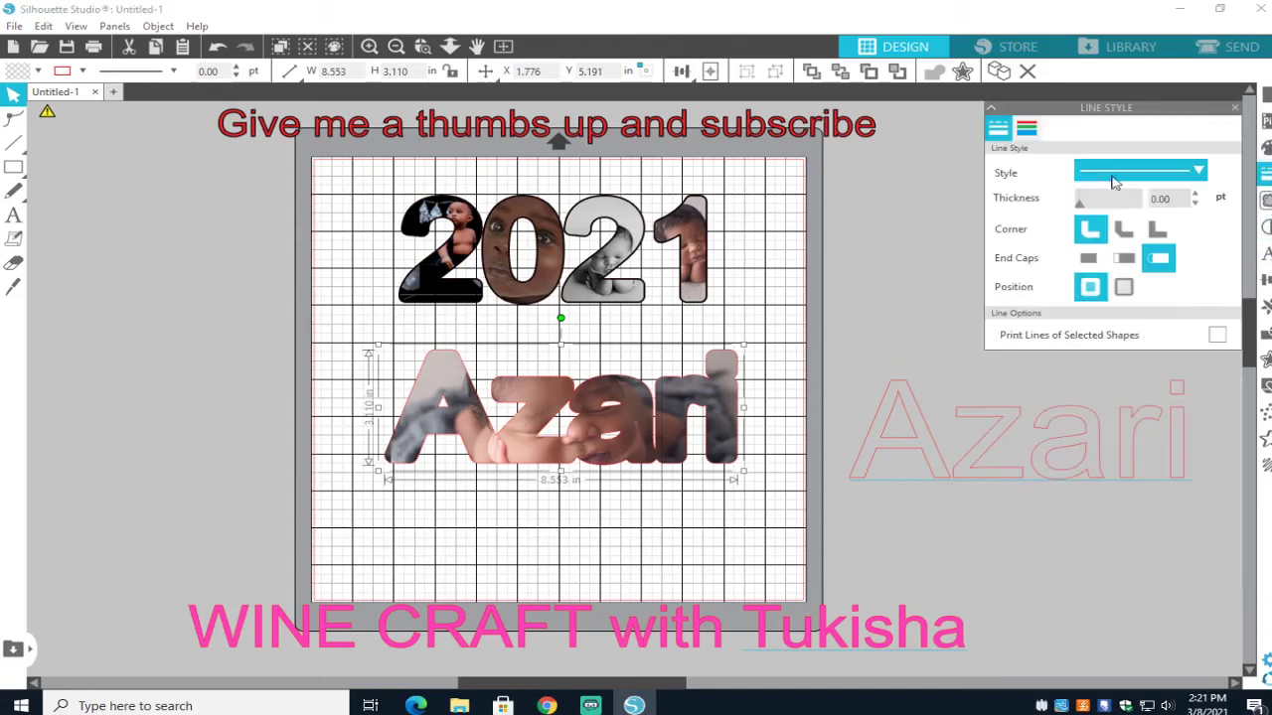
pyautogui.click(1027, 130)
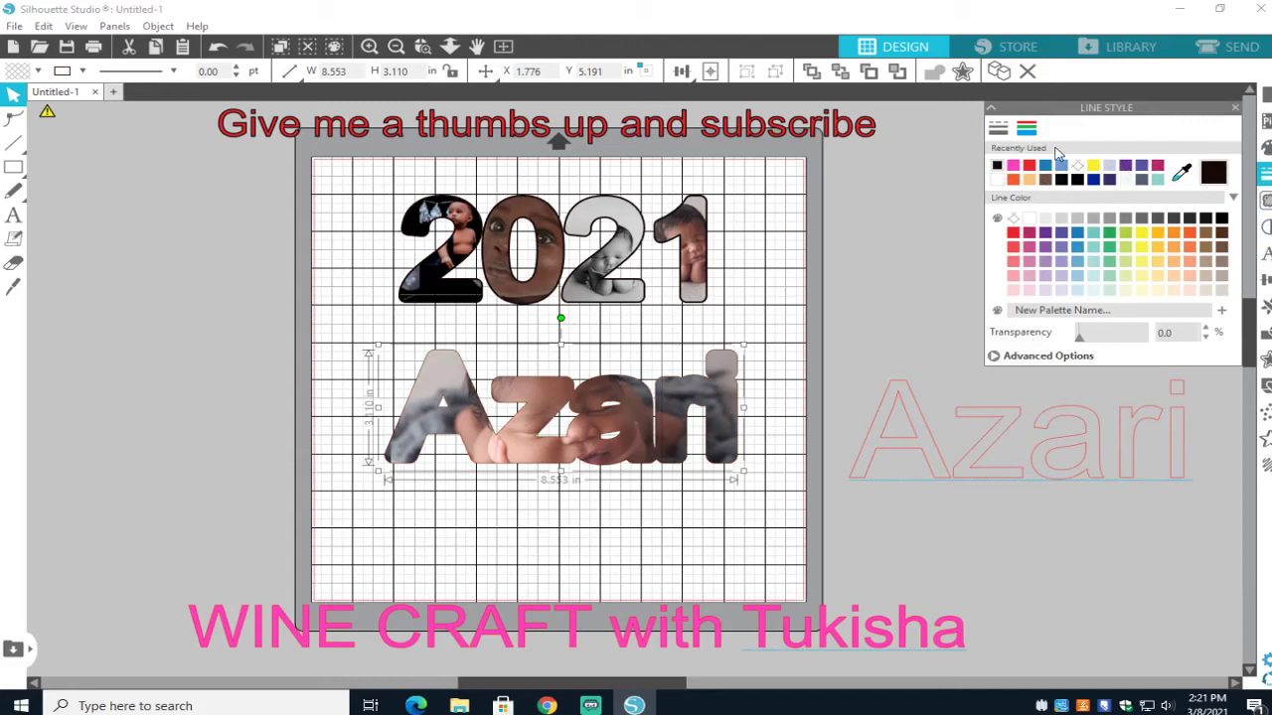
pyautogui.click(1060, 167)
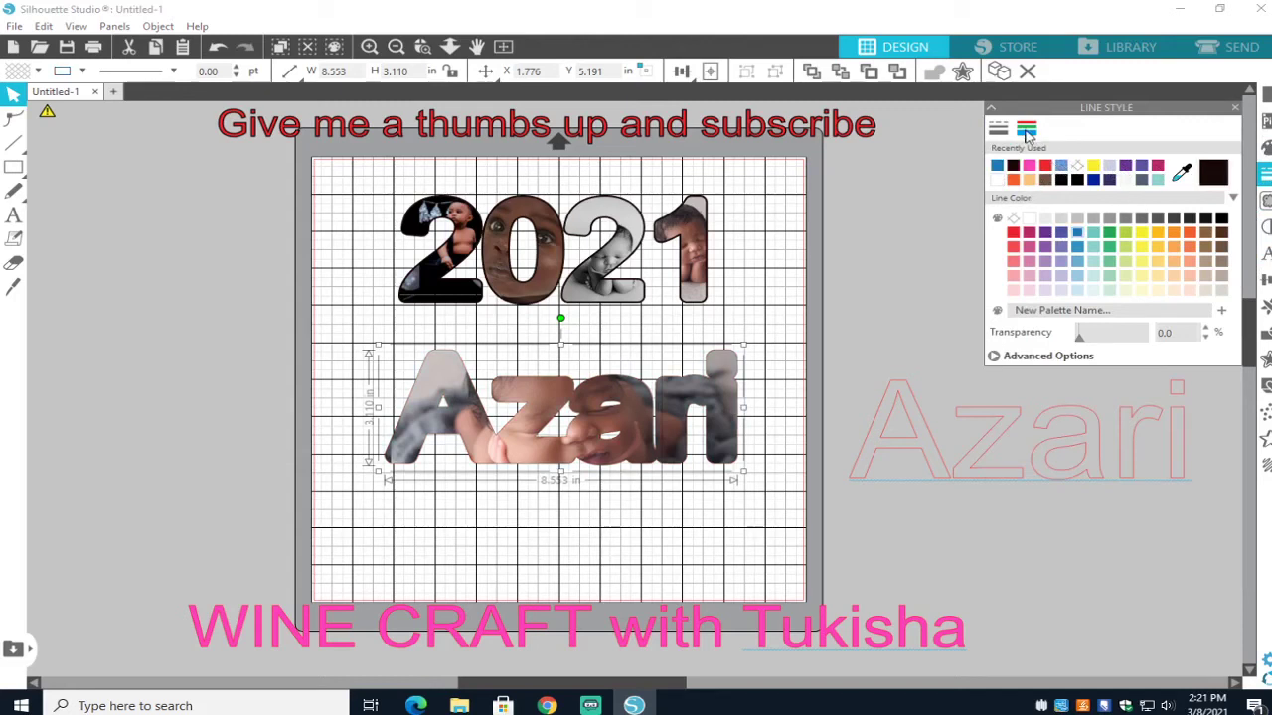
pyautogui.click(997, 128)
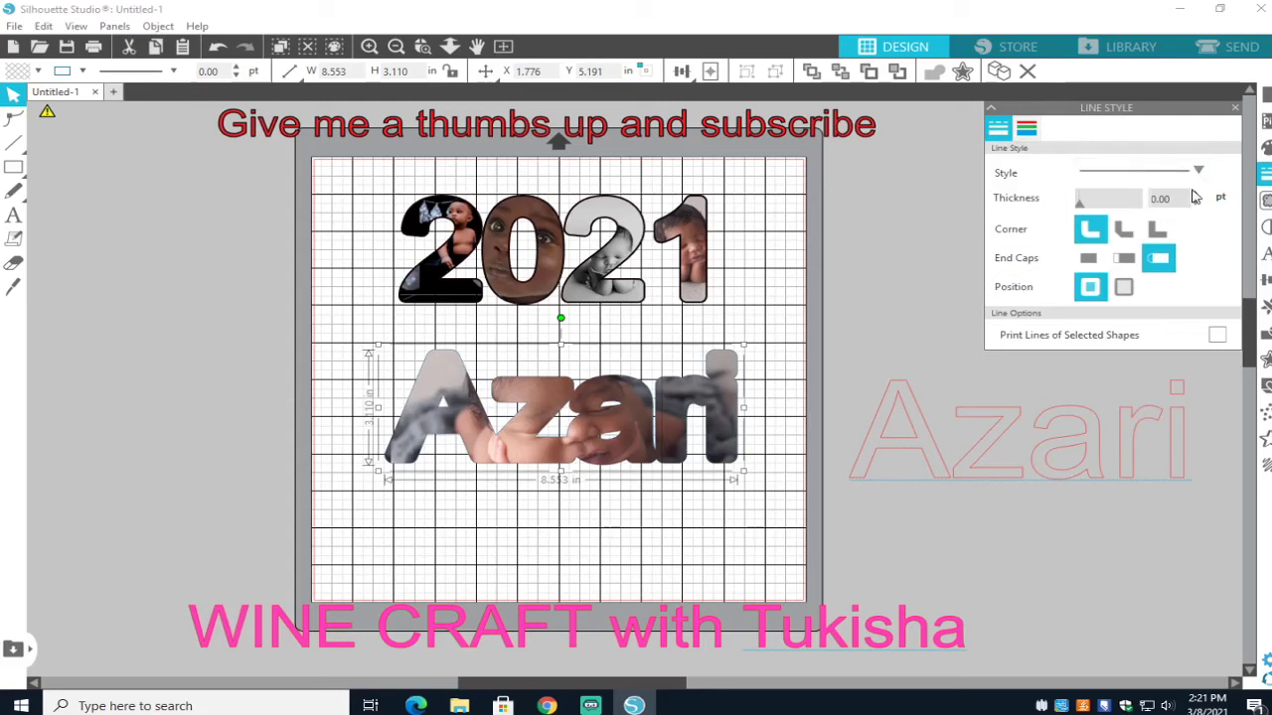
pyautogui.scroll(9, 1197, 198)
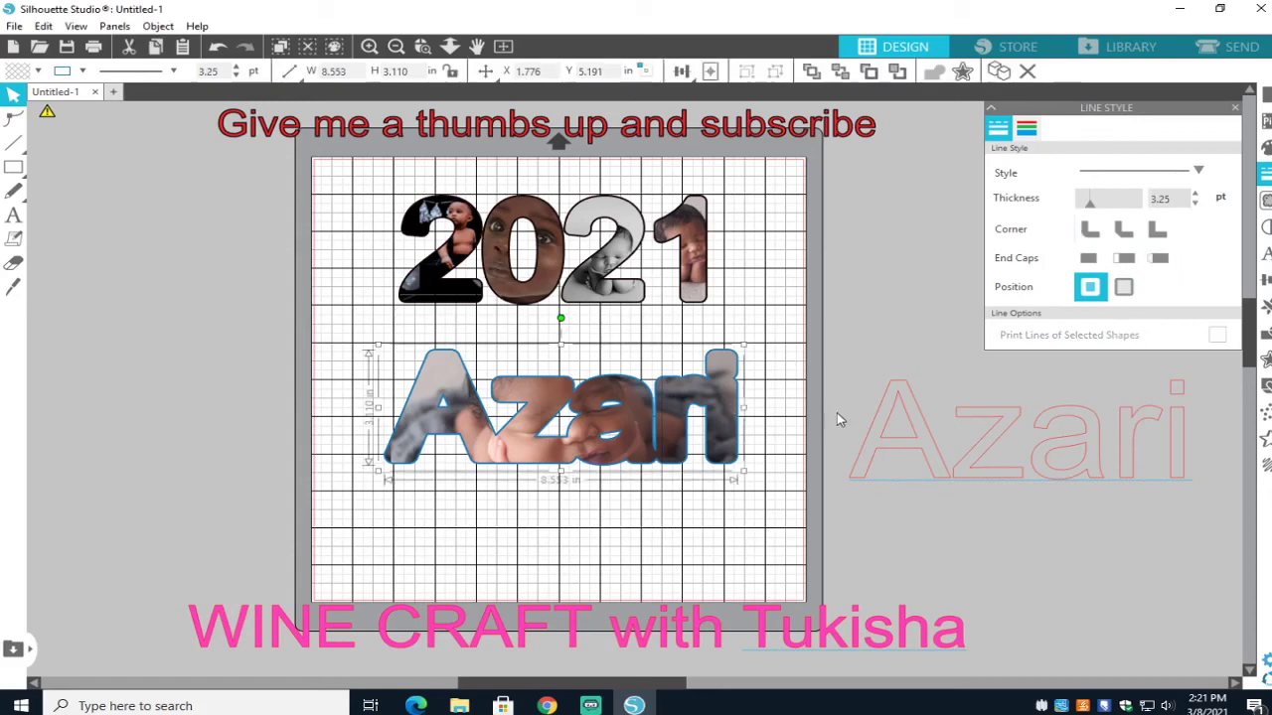
pyautogui.click(1264, 361)
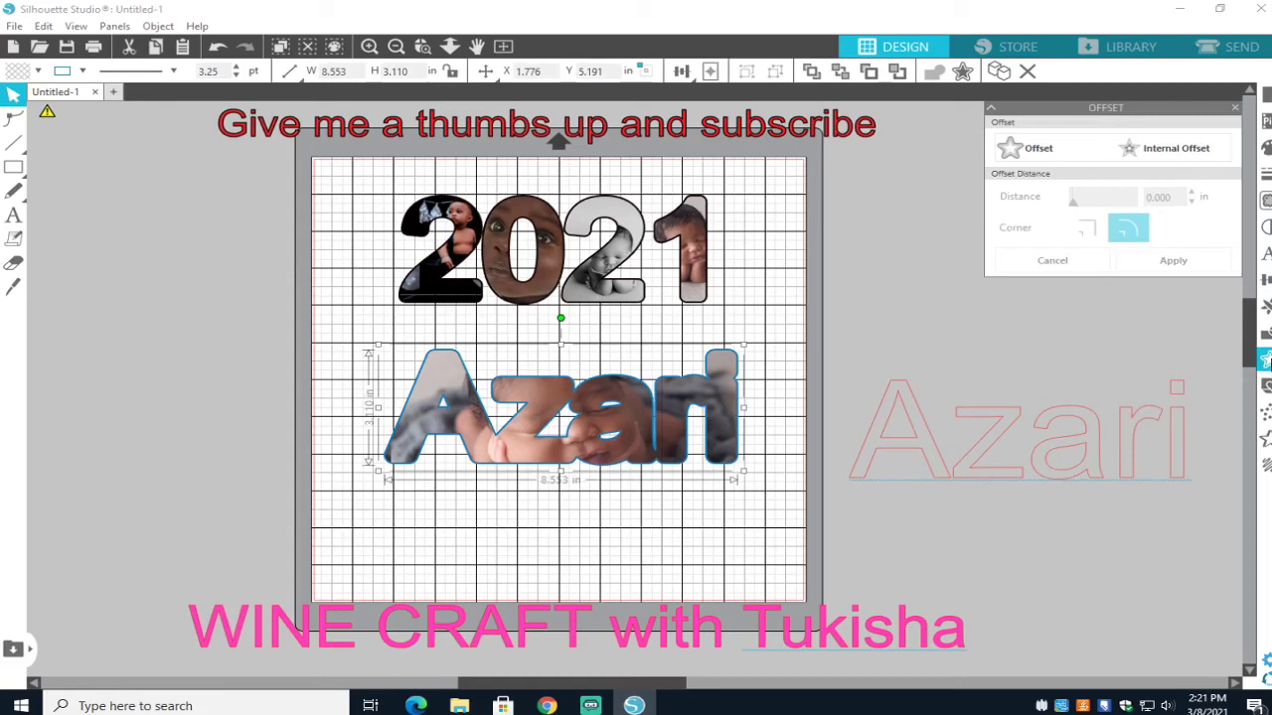
# Apply a rounded 0.125 in offset around Azari, then deselect the shape
pyautogui.click(1033, 148)
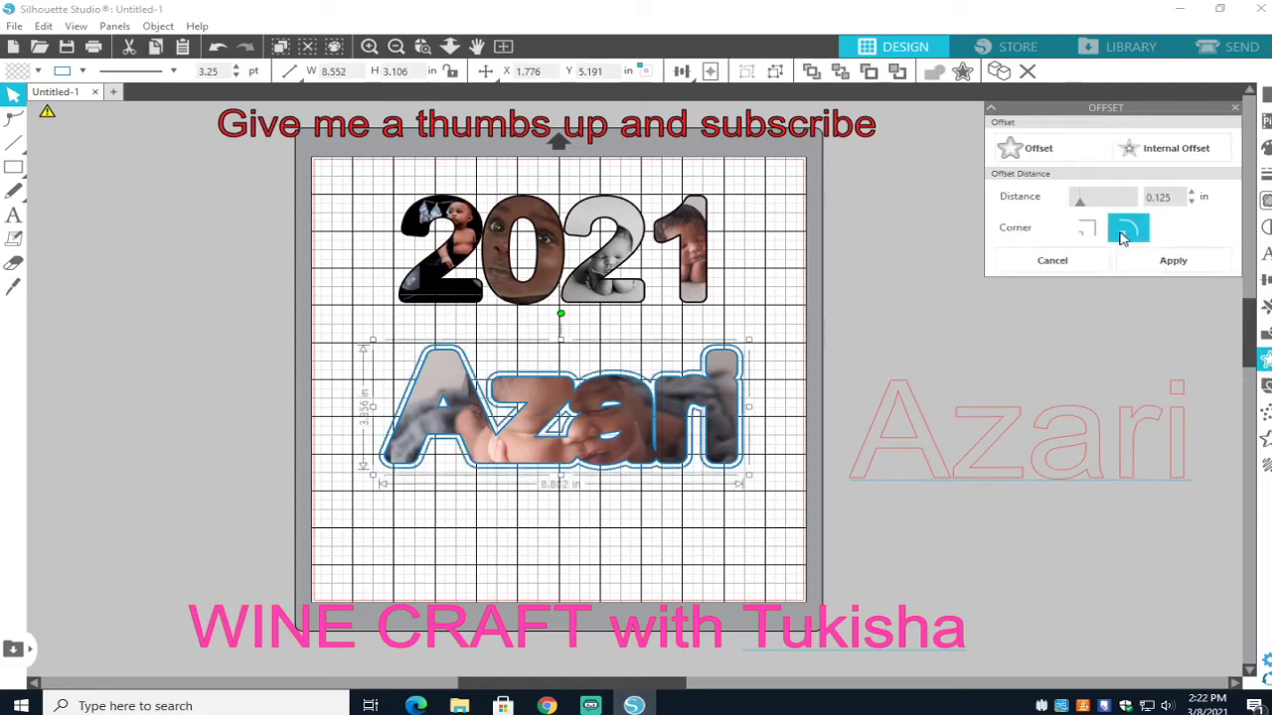
pyautogui.click(1162, 262)
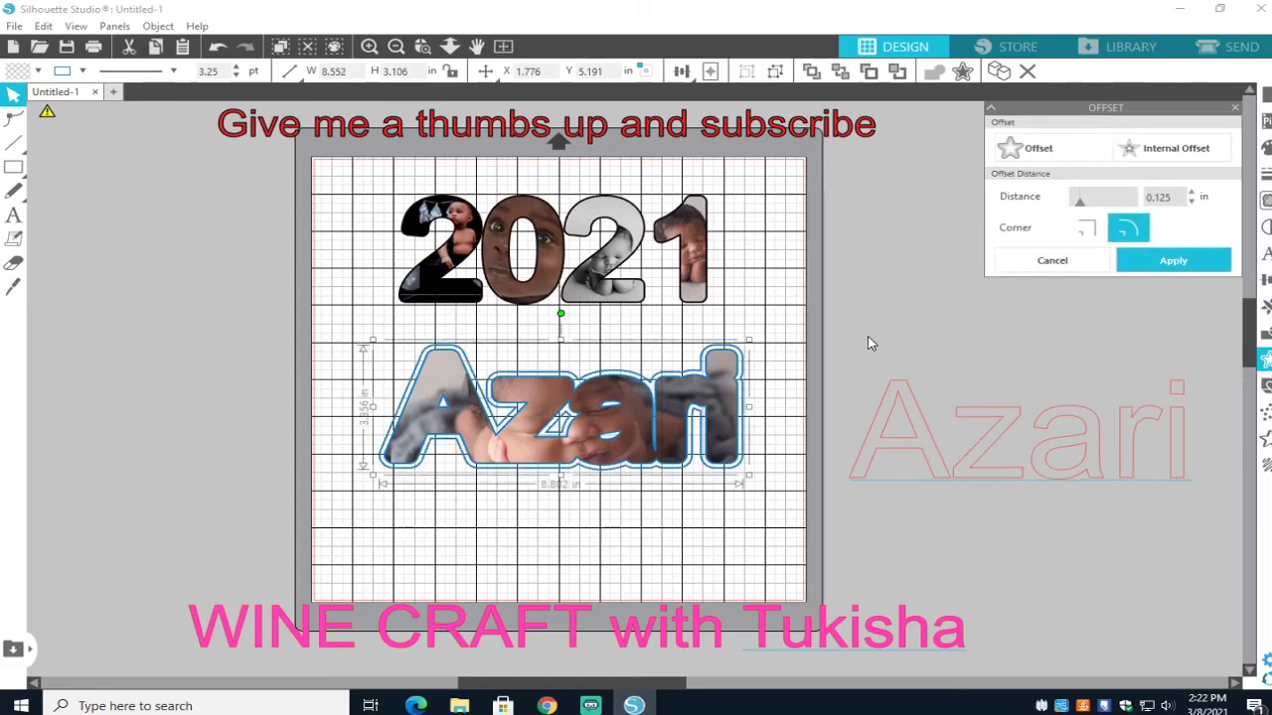
pyautogui.click(852, 308)
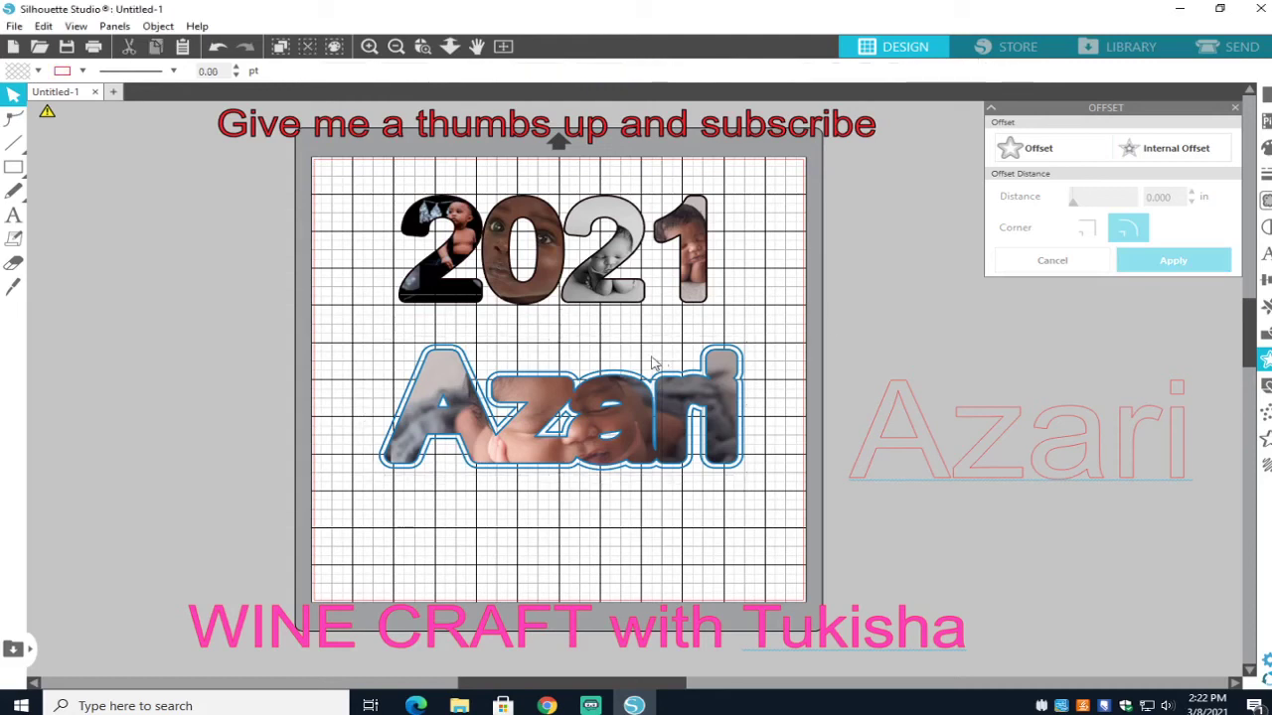